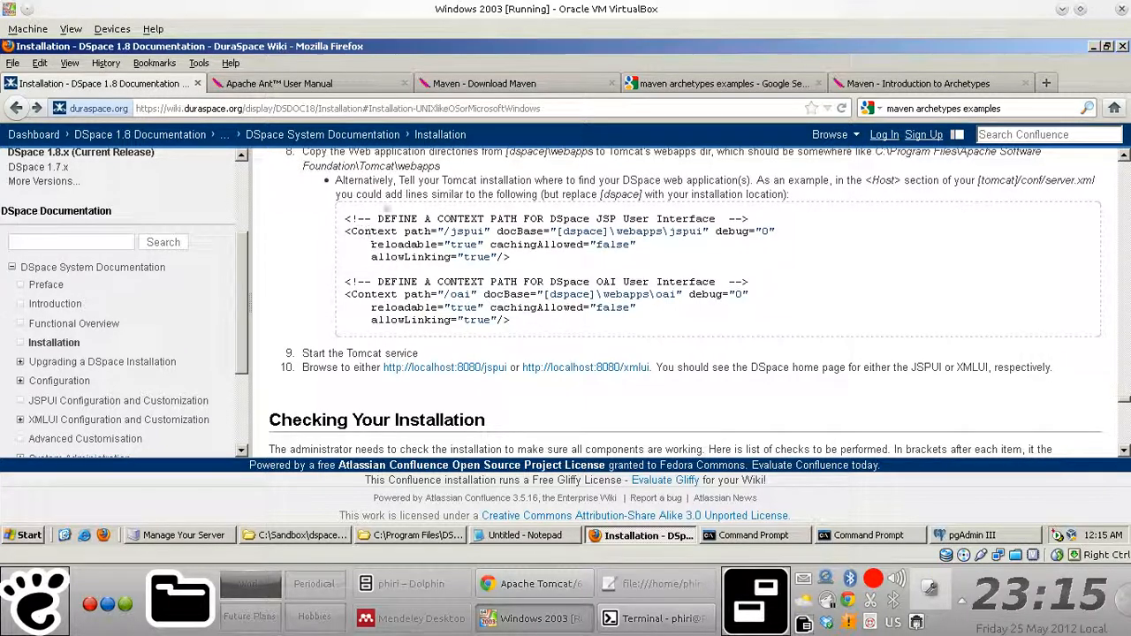
scroll(371, 196, "up", 1)
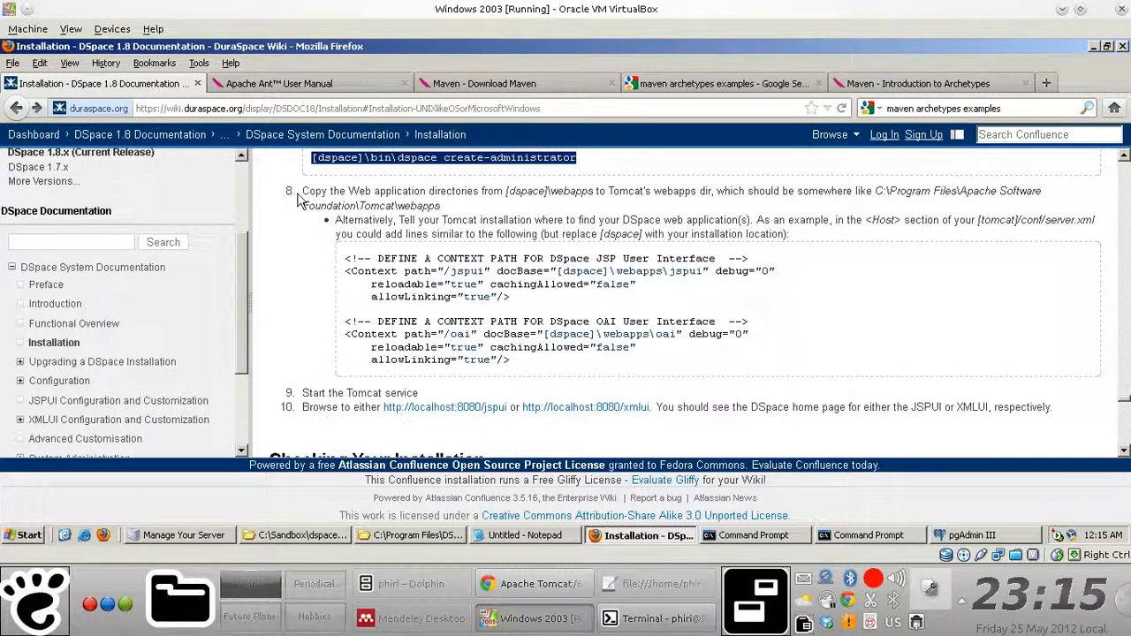
scroll(304, 192, "up", 3)
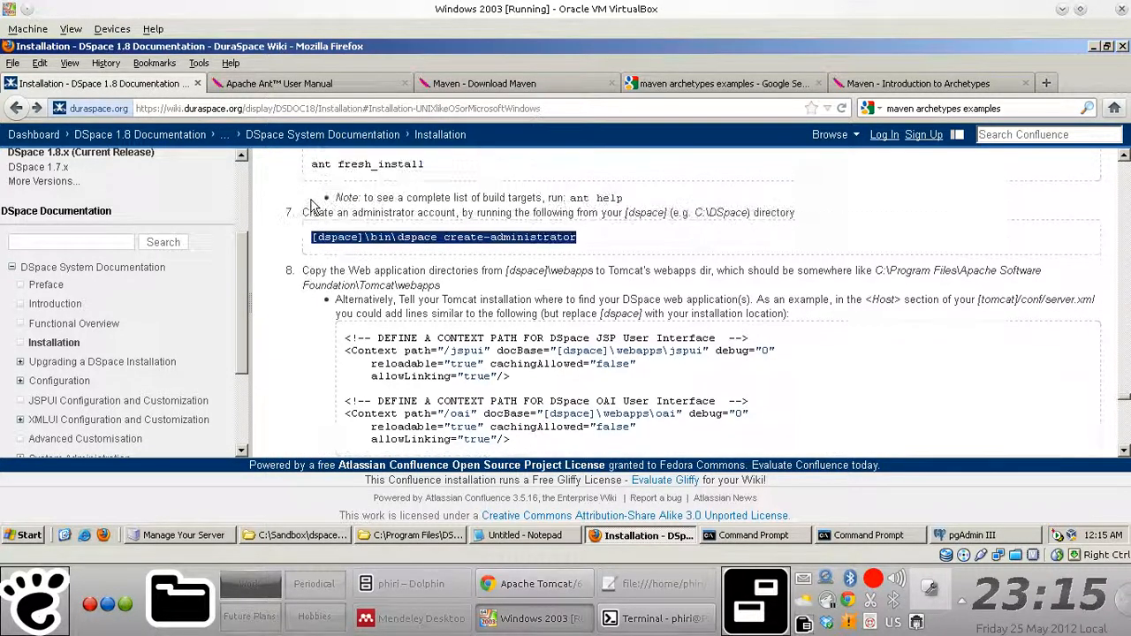
scroll(380, 225, "up", 3)
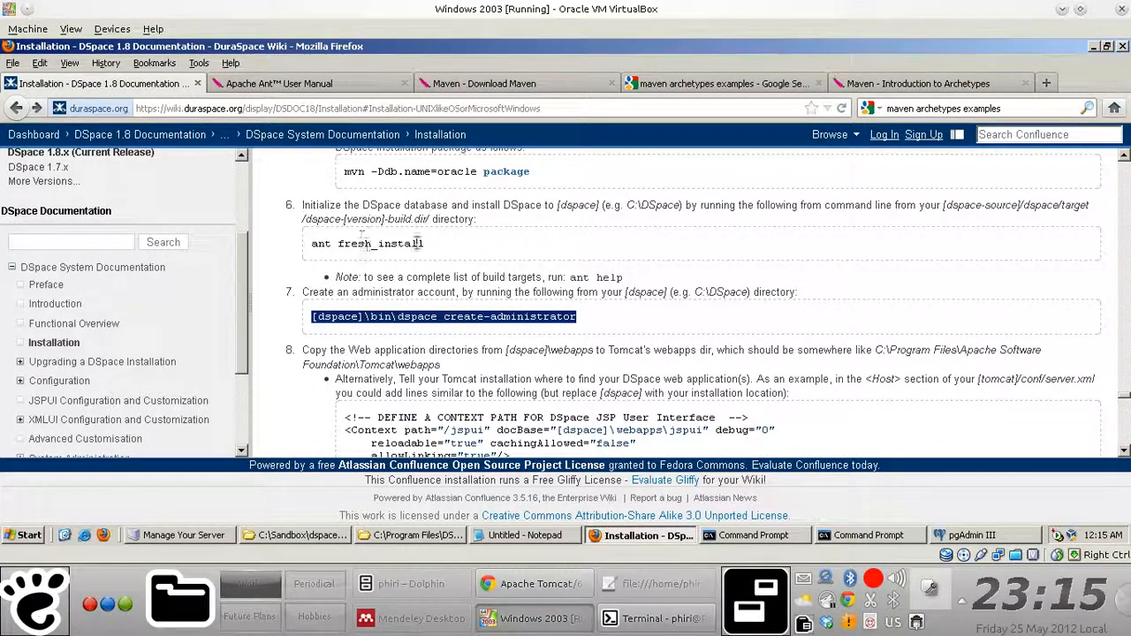
Step: Review the guide's ant fresh_install and create-administrator steps by highlighting their text
left_click_drag(425, 245, 292, 208)
left_click_drag(624, 278, 336, 276)
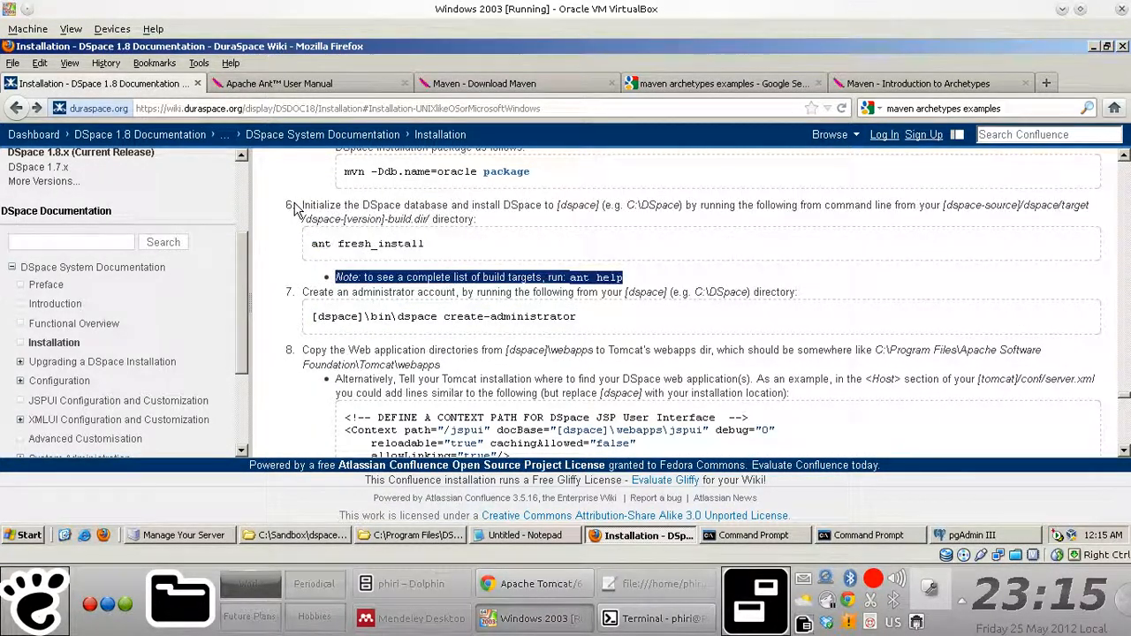
left_click(469, 254)
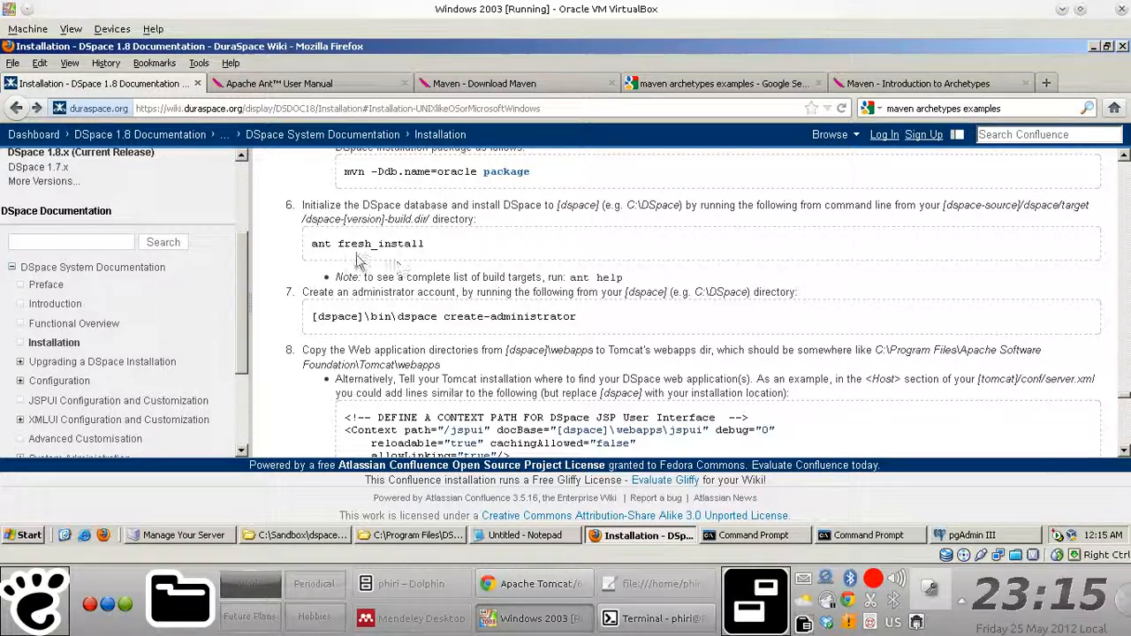
left_click_drag(310, 244, 426, 245)
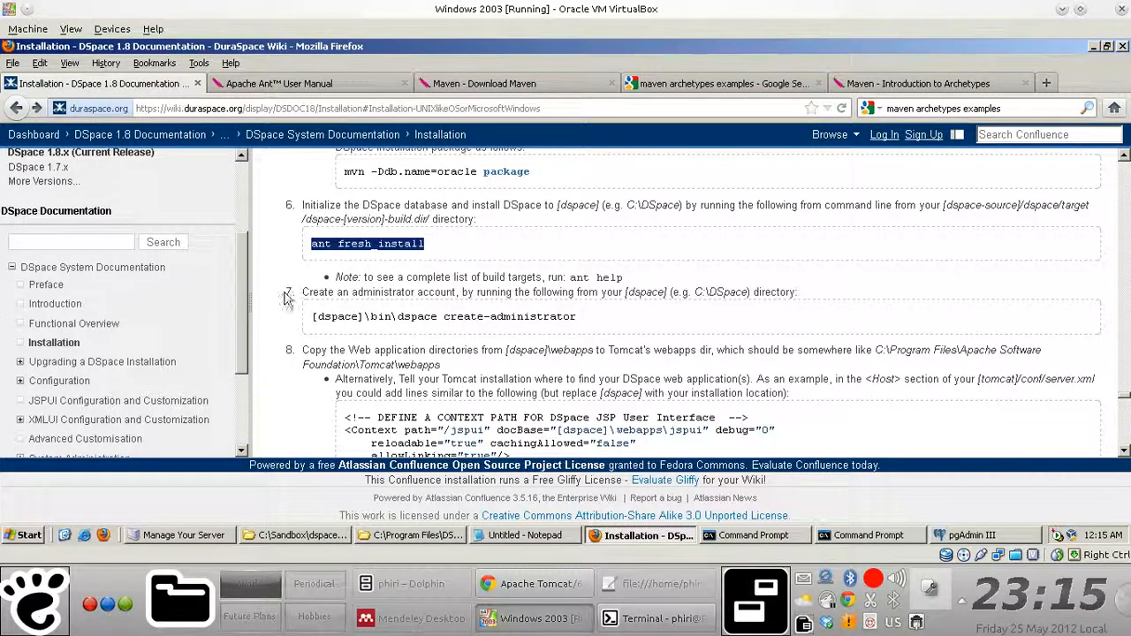
left_click_drag(303, 291, 416, 316)
left_click_drag(508, 309, 579, 317)
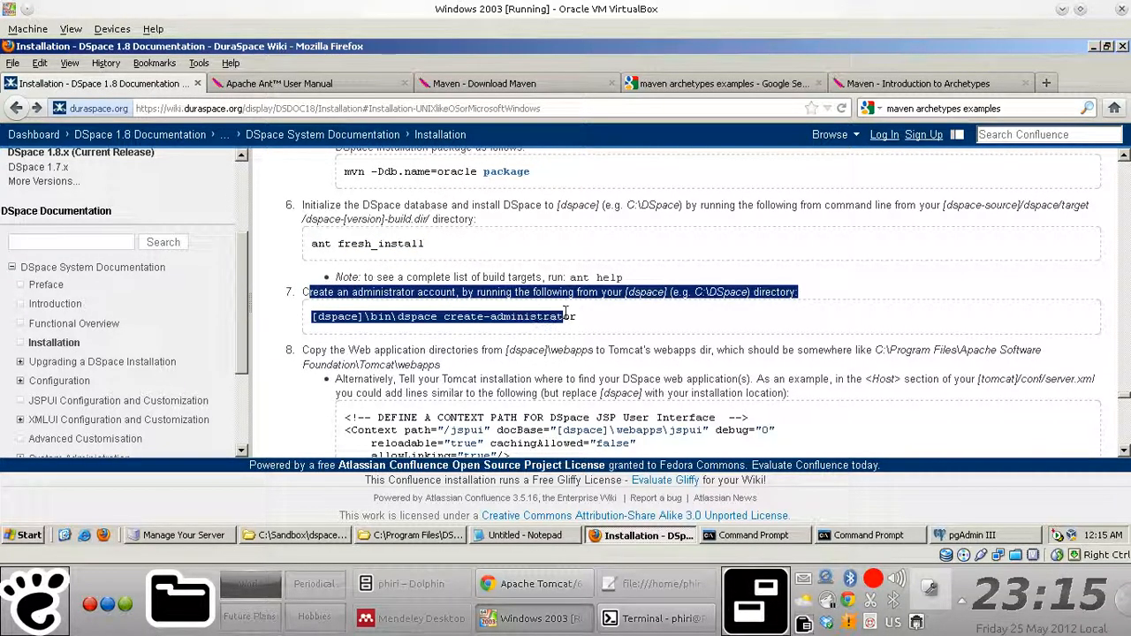
left_click(654, 327)
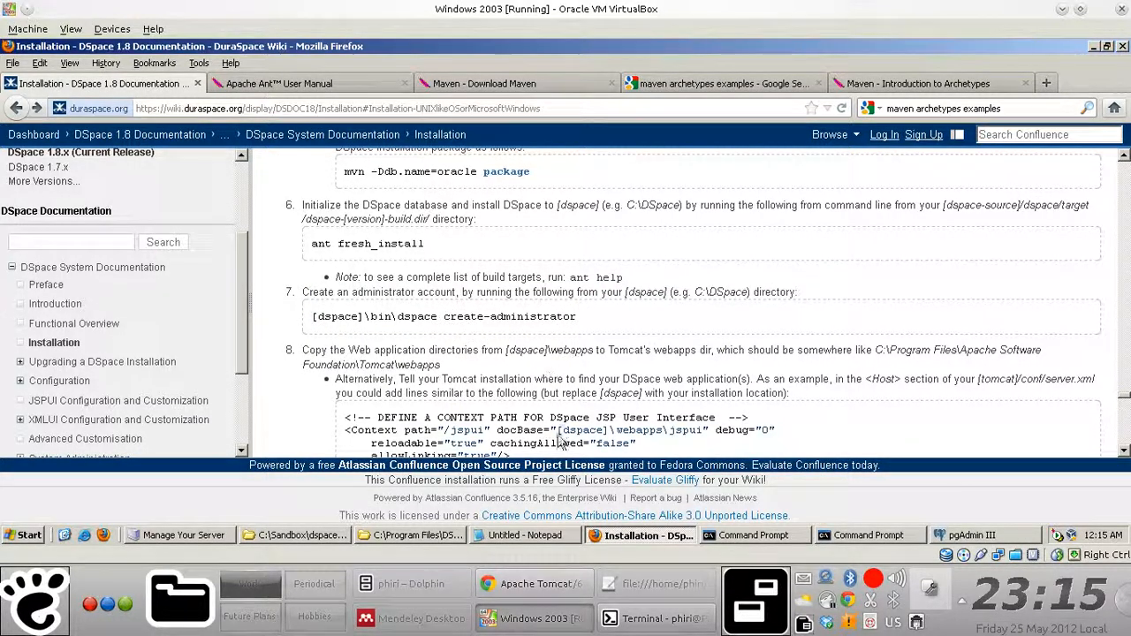
mouse_move(533, 617)
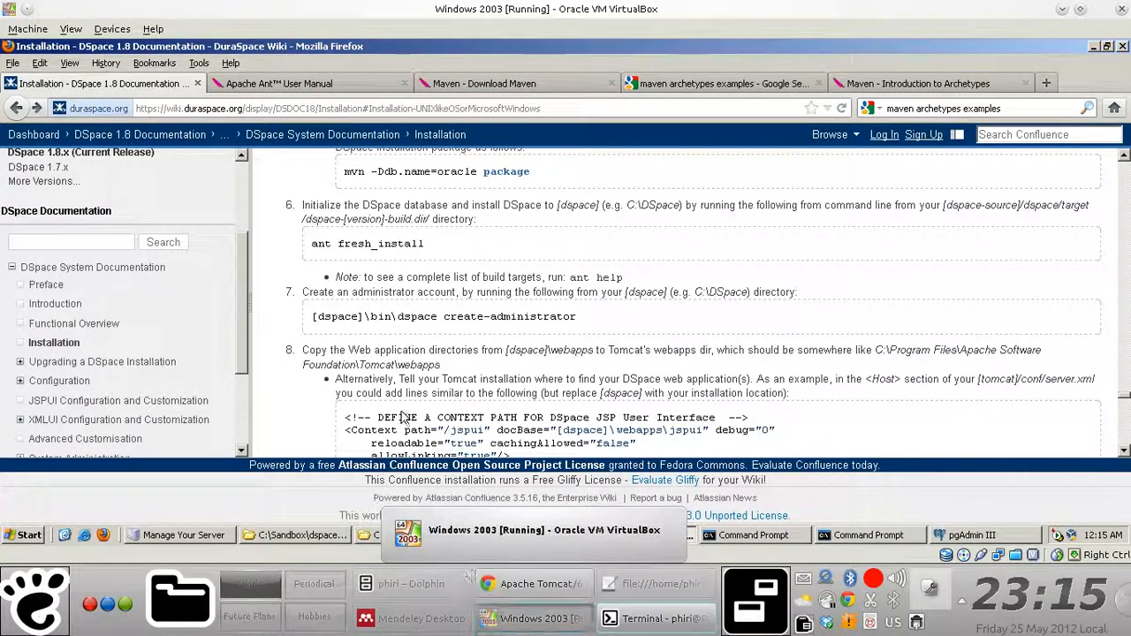
Step: Bring Command Prompt forward and mark the last console line via Edit > Mark
left_click(878, 535)
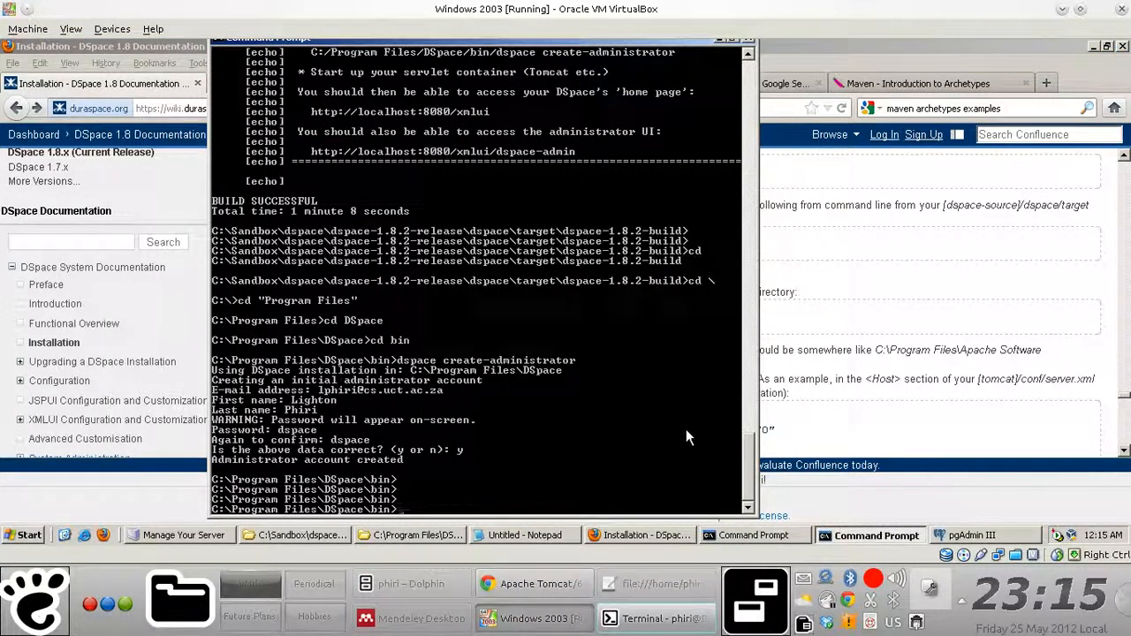
type("dspac")
type("e create")
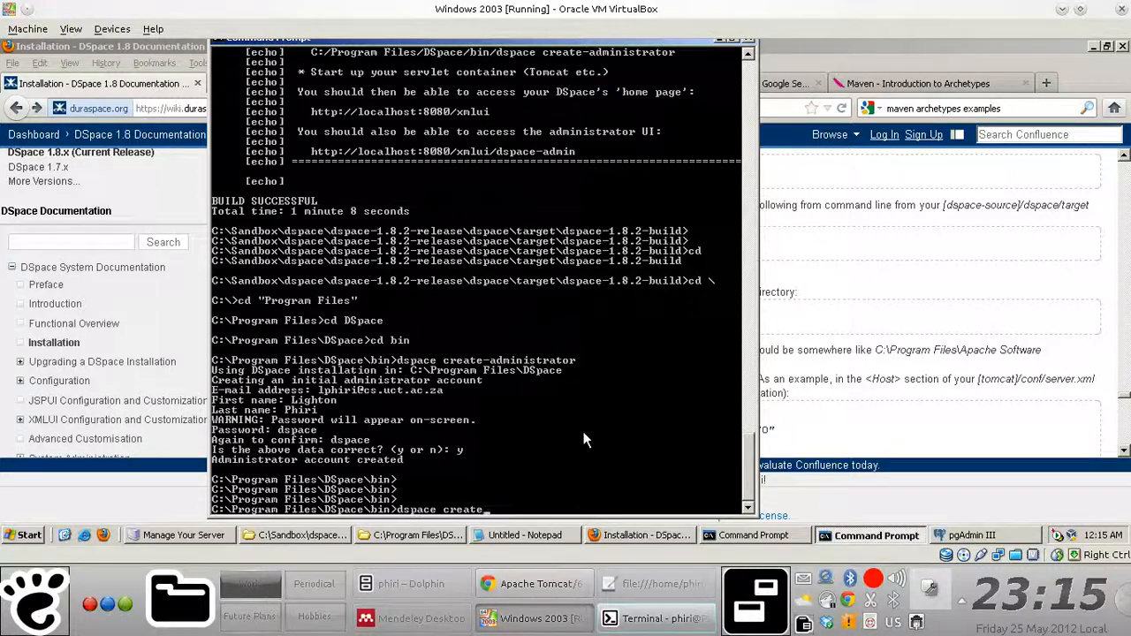
right_click(419, 422)
left_click(416, 454)
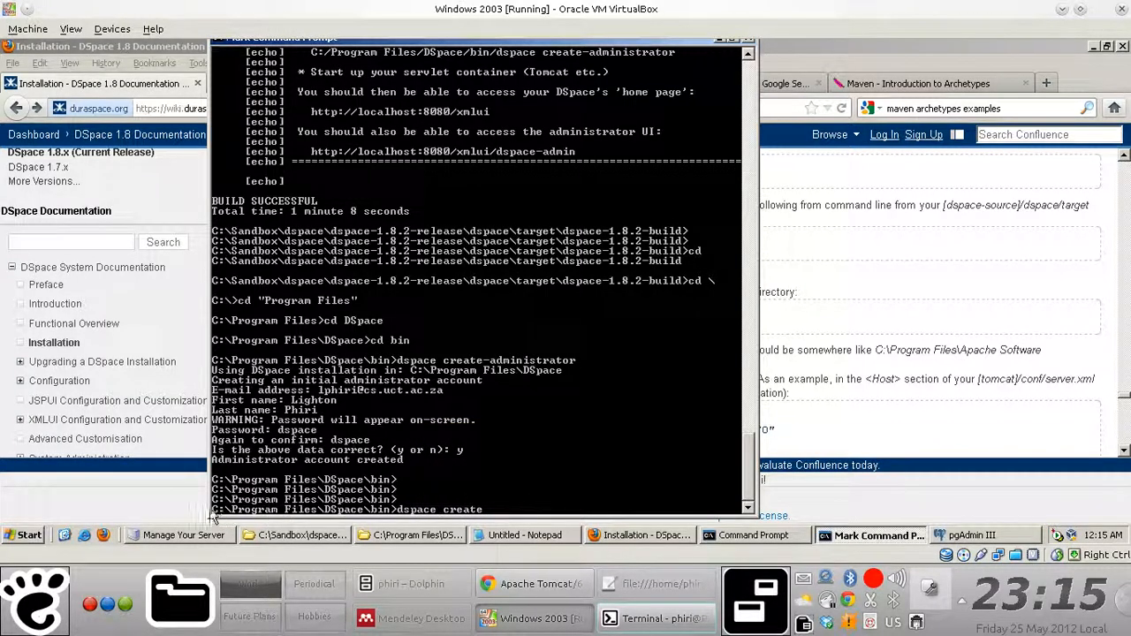
left_click_drag(216, 511, 388, 512)
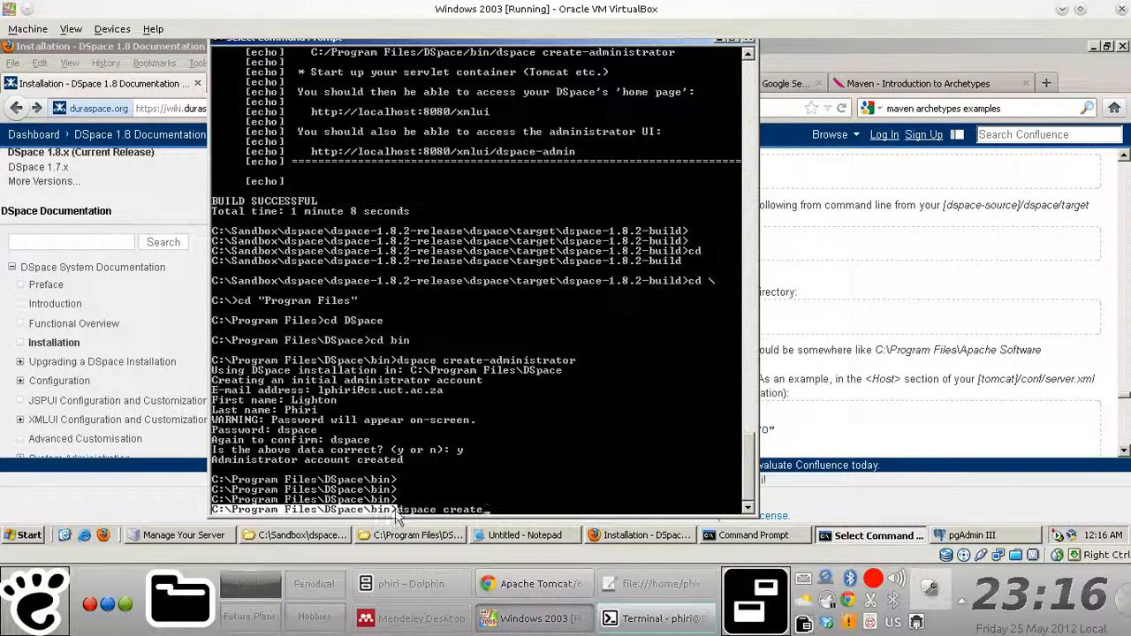
key("Return")
type("-administrator")
Step: Run 'dspace create-administrator', supplying e-mail, first and last name, password, and confirming with y
key("Return")
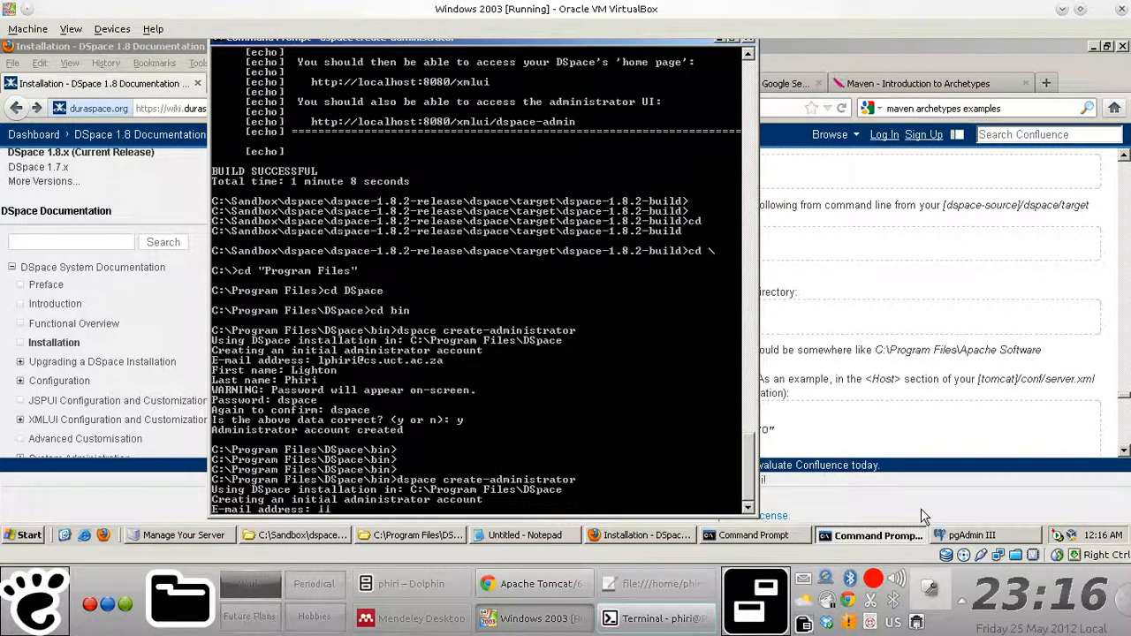
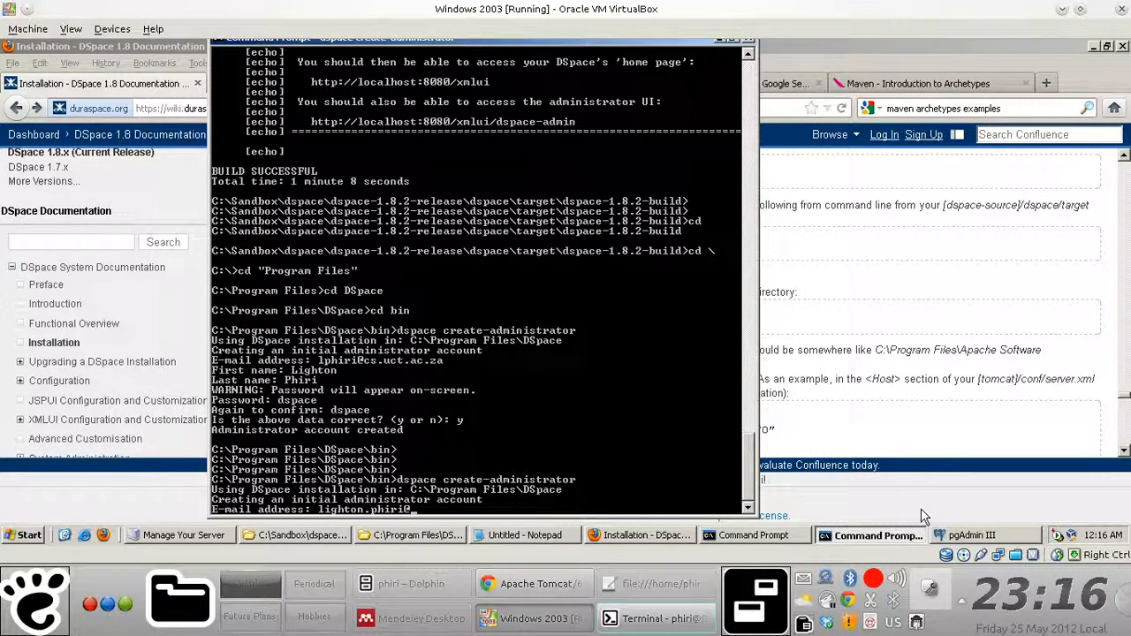
key("Return")
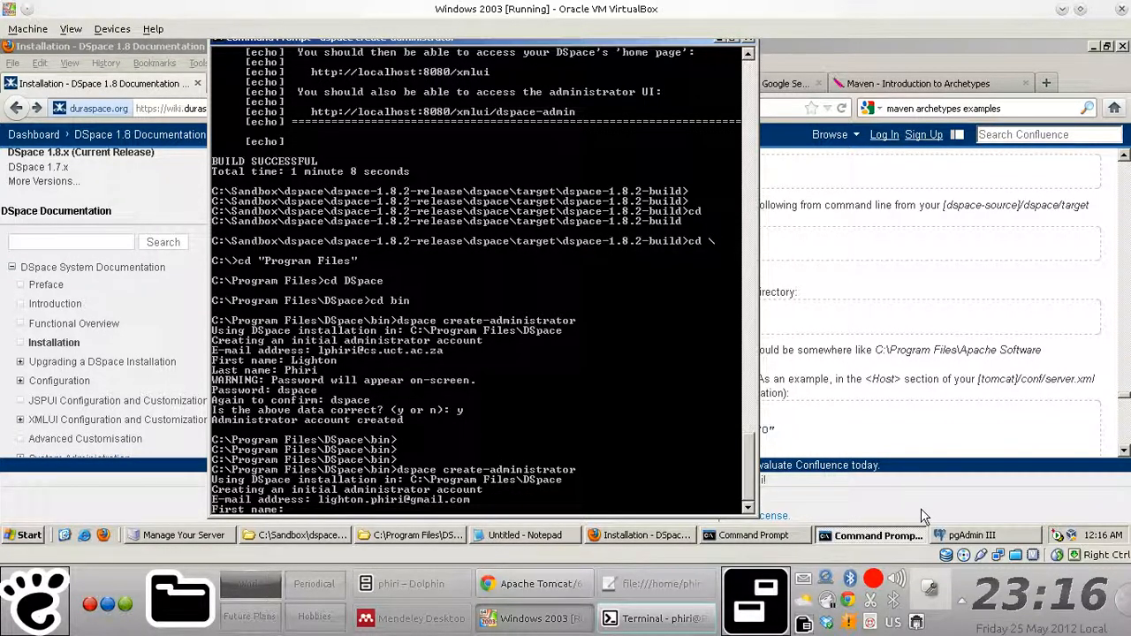
key("Return")
key("Return")
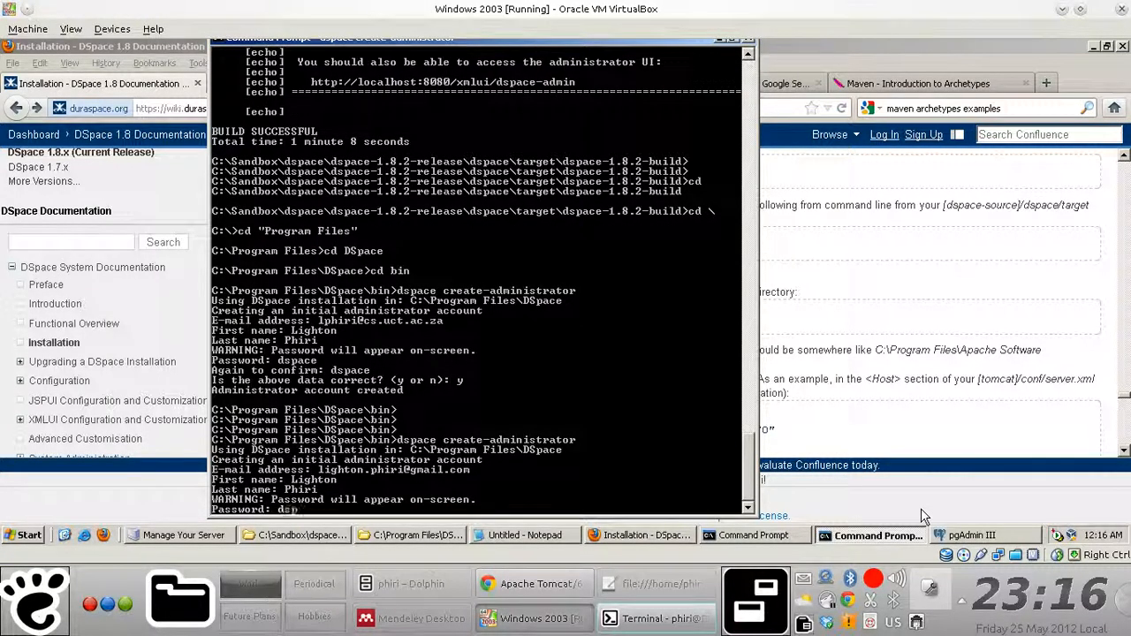
key("Return")
key("Return")
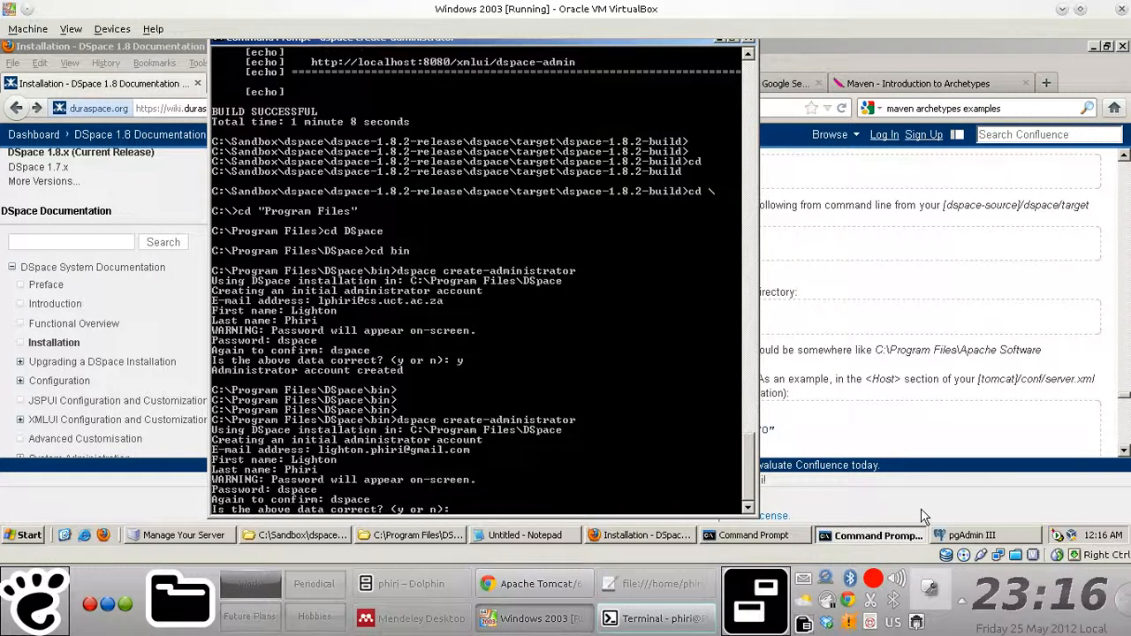
key("Return")
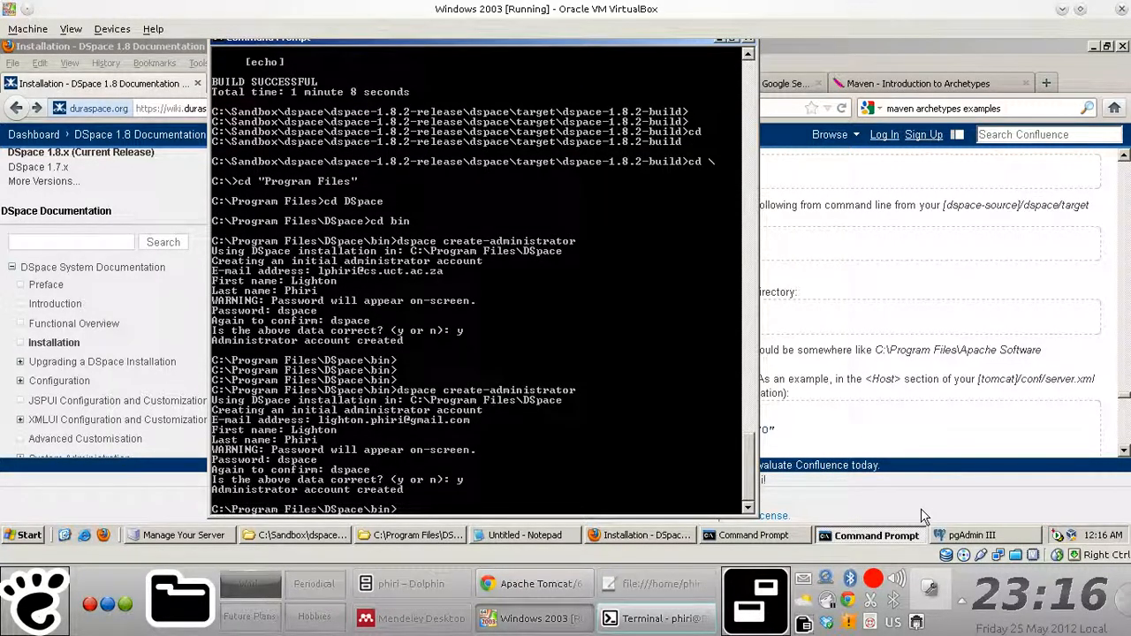
Step: Select the step-8 server.xml context-path code block in the installation guide for copying
left_click(921, 508)
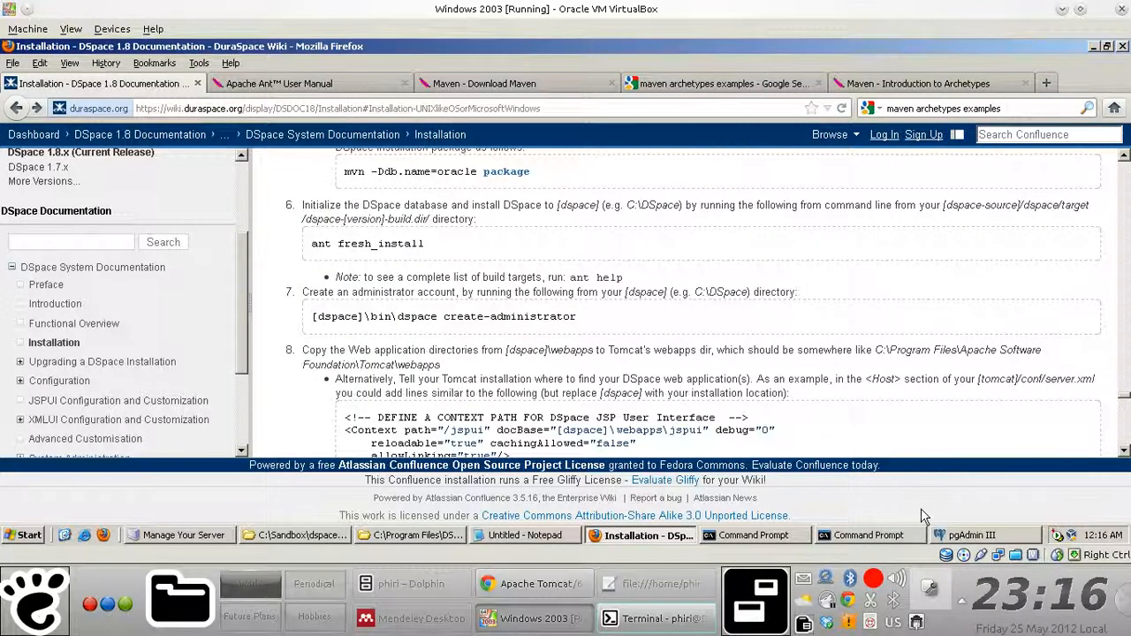
scroll(471, 395, "down", 1)
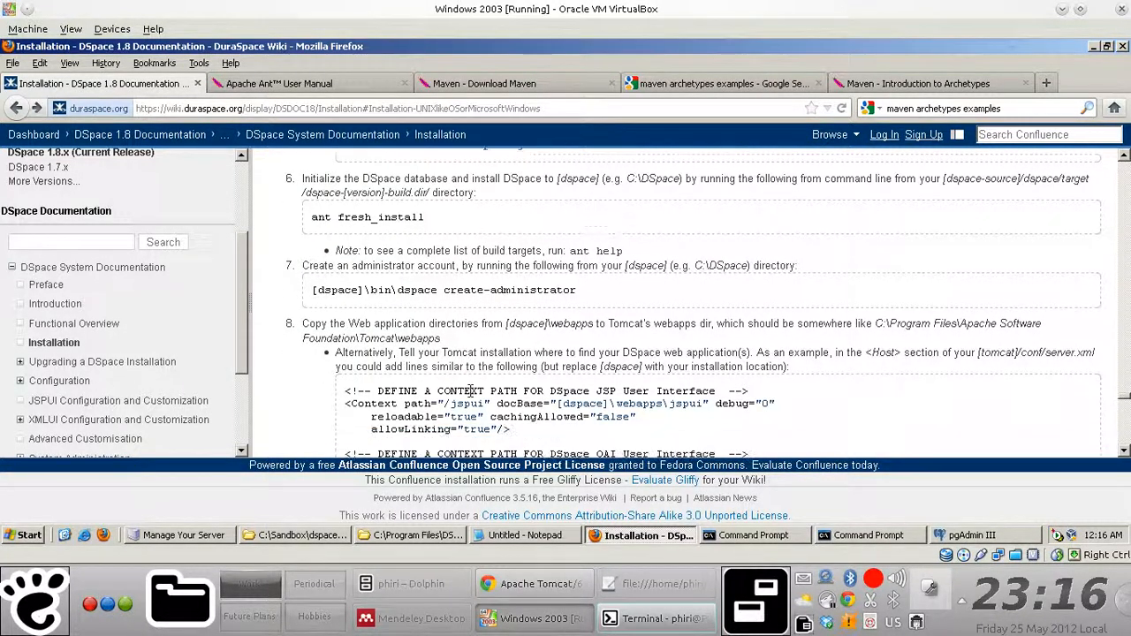
scroll(471, 395, "down", 1)
scroll(471, 395, "down", 2)
scroll(471, 395, "down", 1)
scroll(471, 395, "up", 2)
scroll(471, 395, "down", 1)
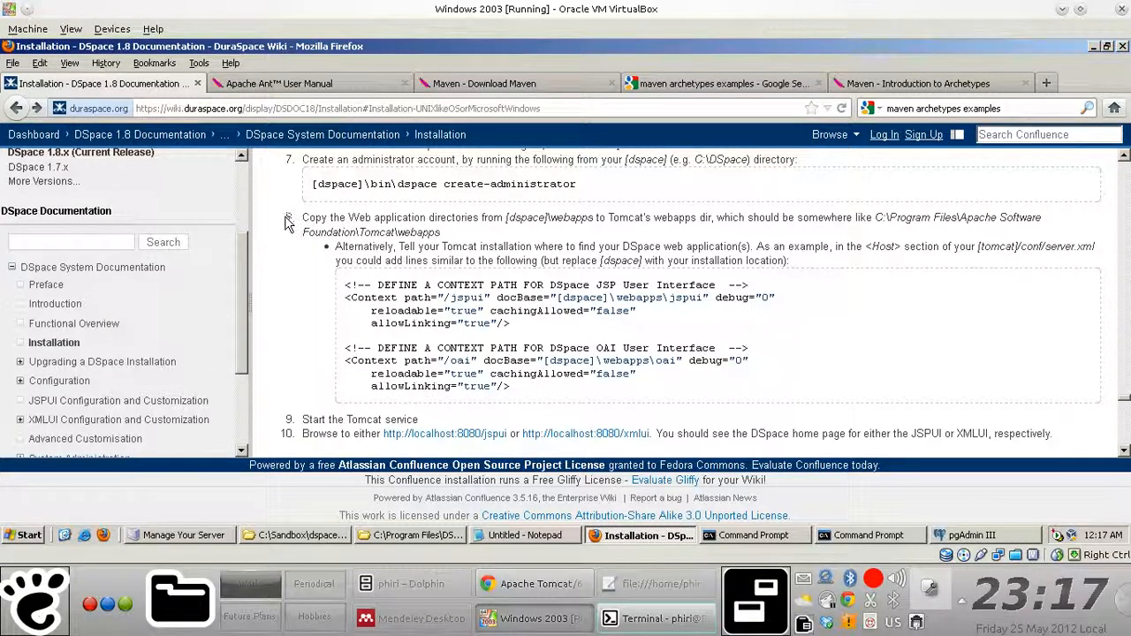
left_click_drag(302, 218, 800, 281)
left_click(539, 424)
left_click_drag(513, 393, 343, 286)
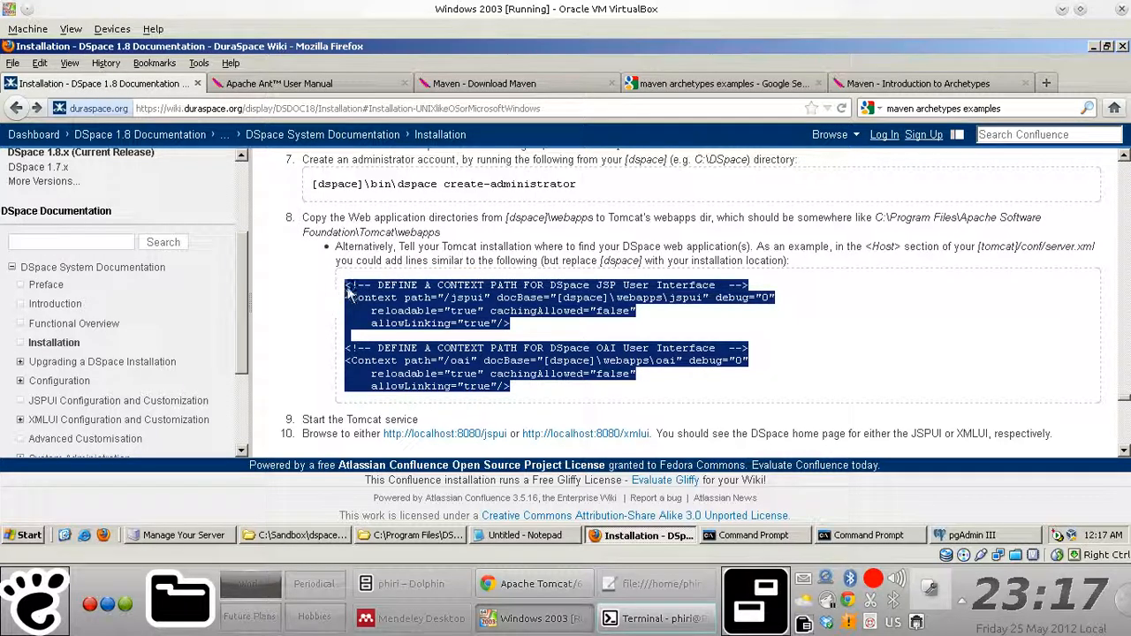
left_click(347, 292)
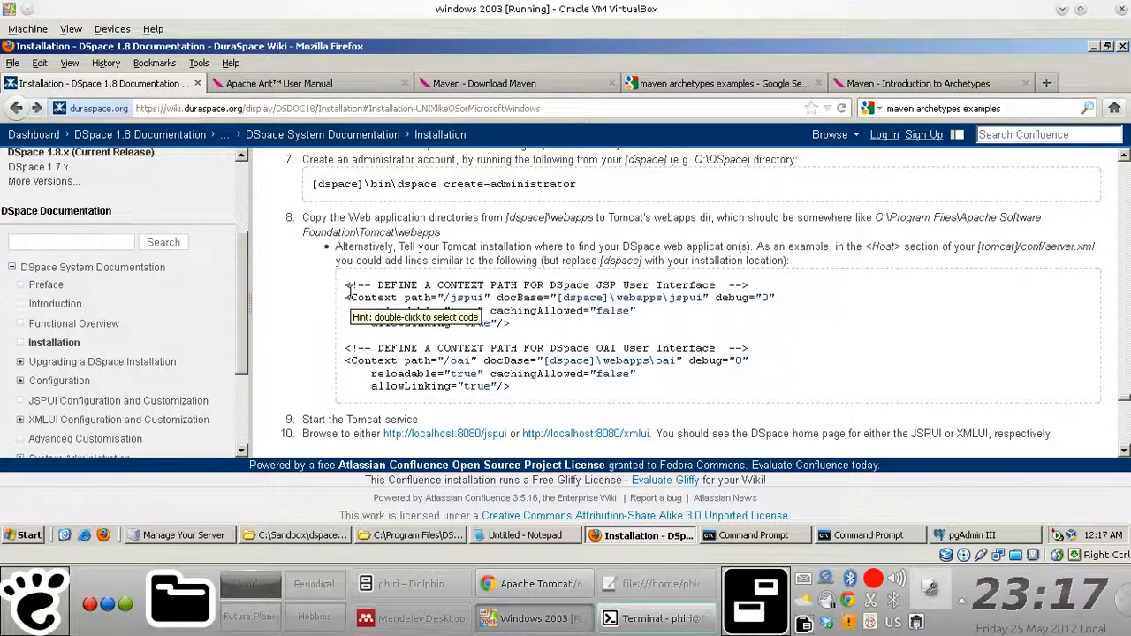
mouse_move(344, 286)
left_mouse_down()
mouse_move(572, 367)
mouse_move(571, 402)
left_mouse_up()
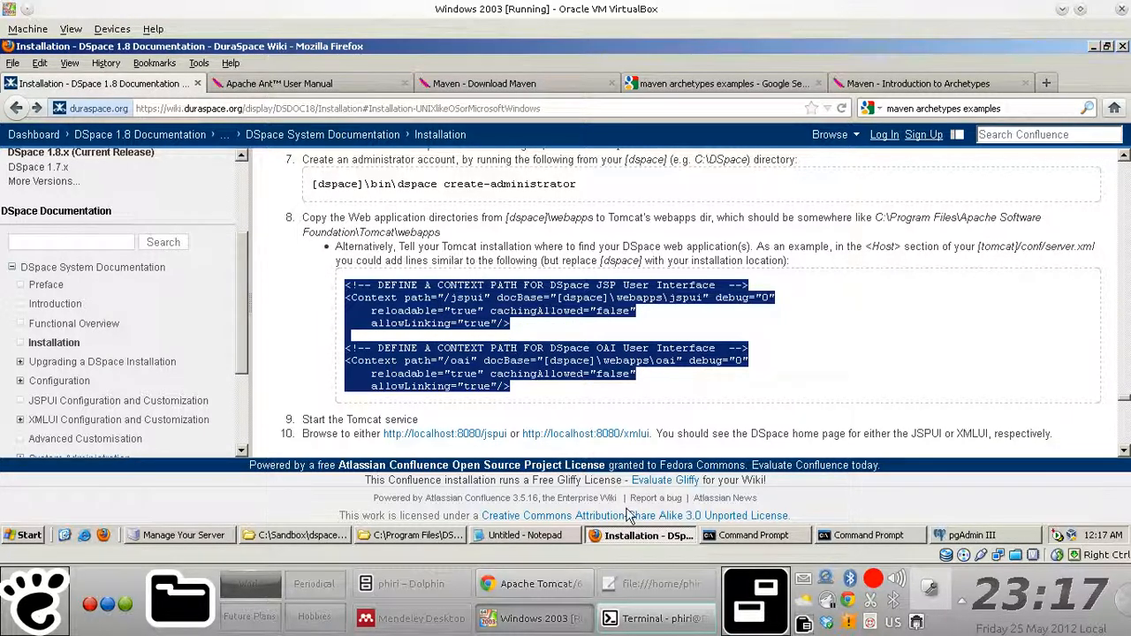
Step: Copy the three <Context> blocks for xmlui, jspui and oai from Notepad to the clipboard
left_click(532, 535)
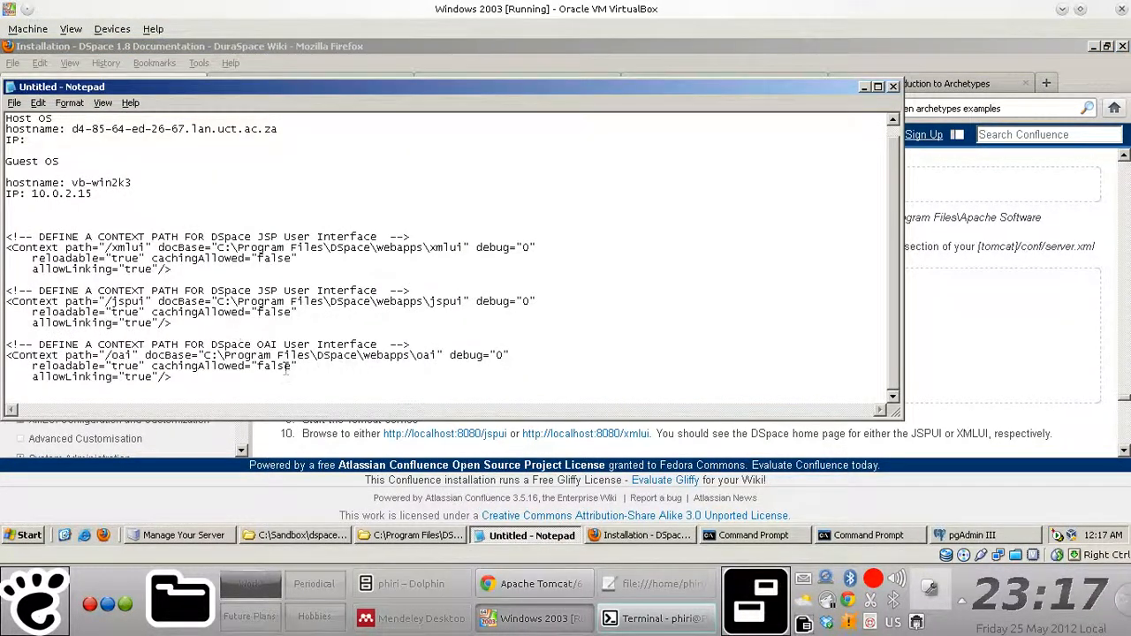
left_click_drag(177, 378, 7, 237)
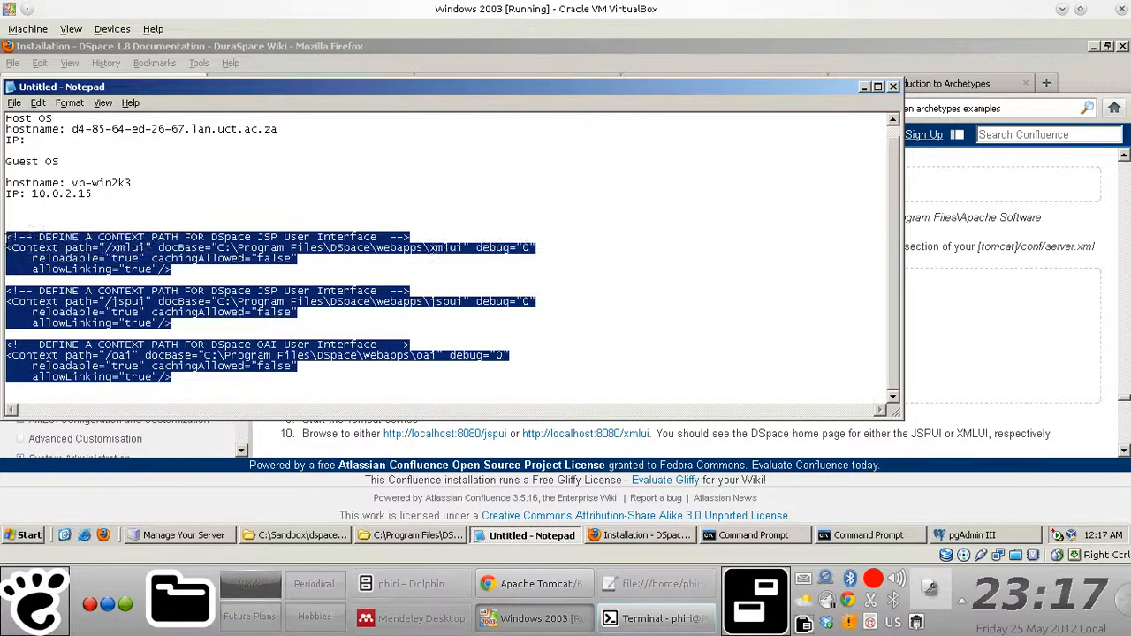
right_click(77, 236)
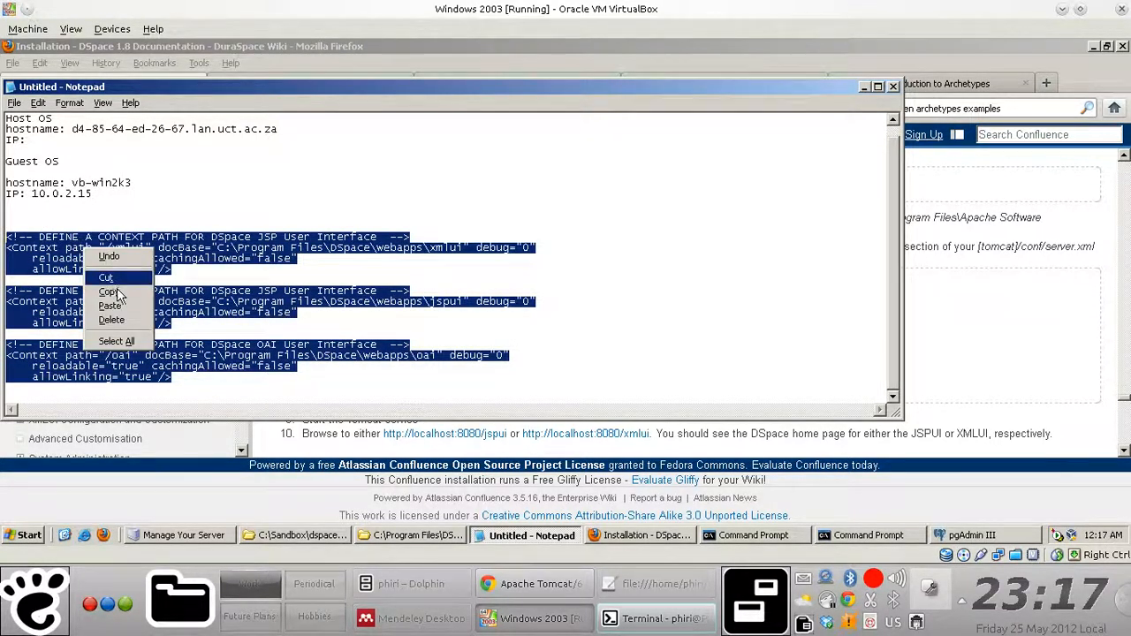
left_click(106, 285)
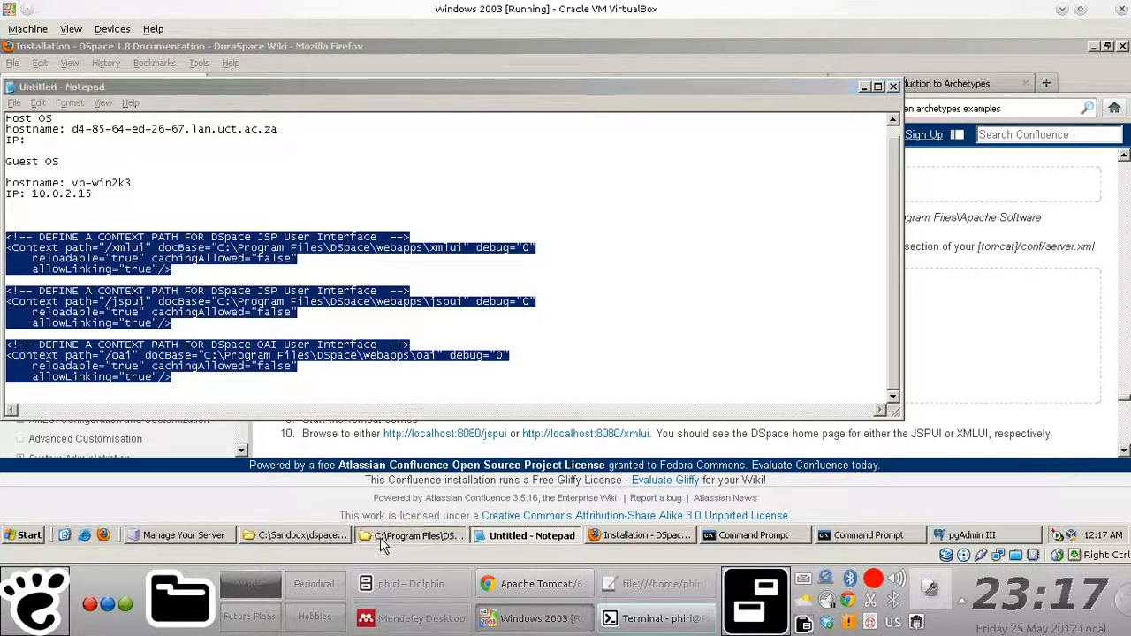
Step: Go up from the DSpace config folder and enter the webapps folder
left_click(408, 535)
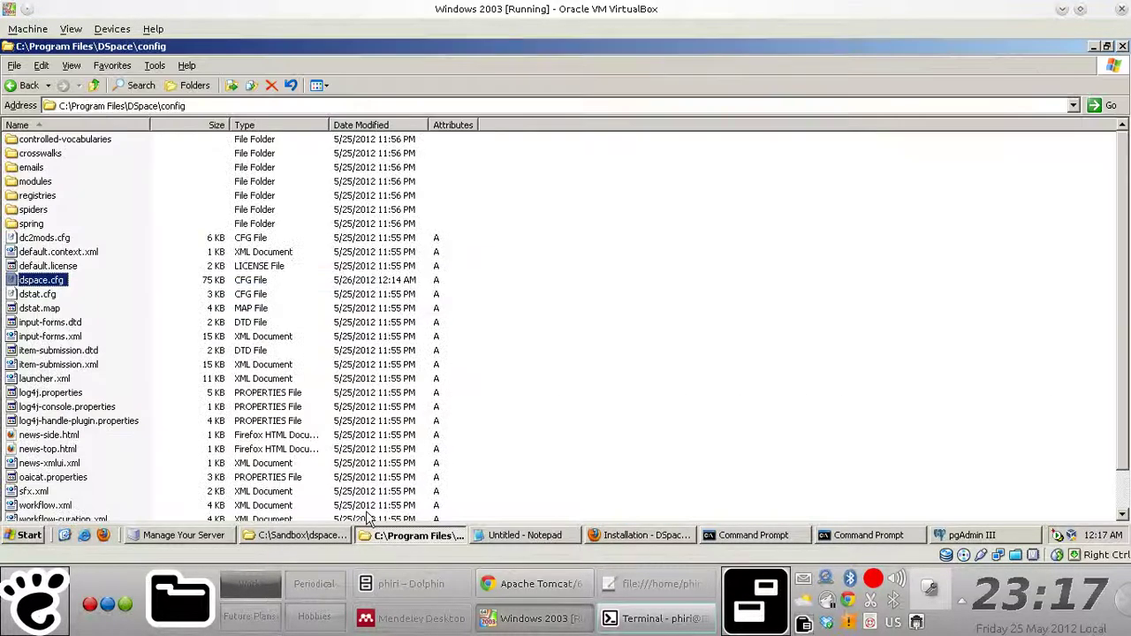
left_click(93, 85)
double_click(37, 308)
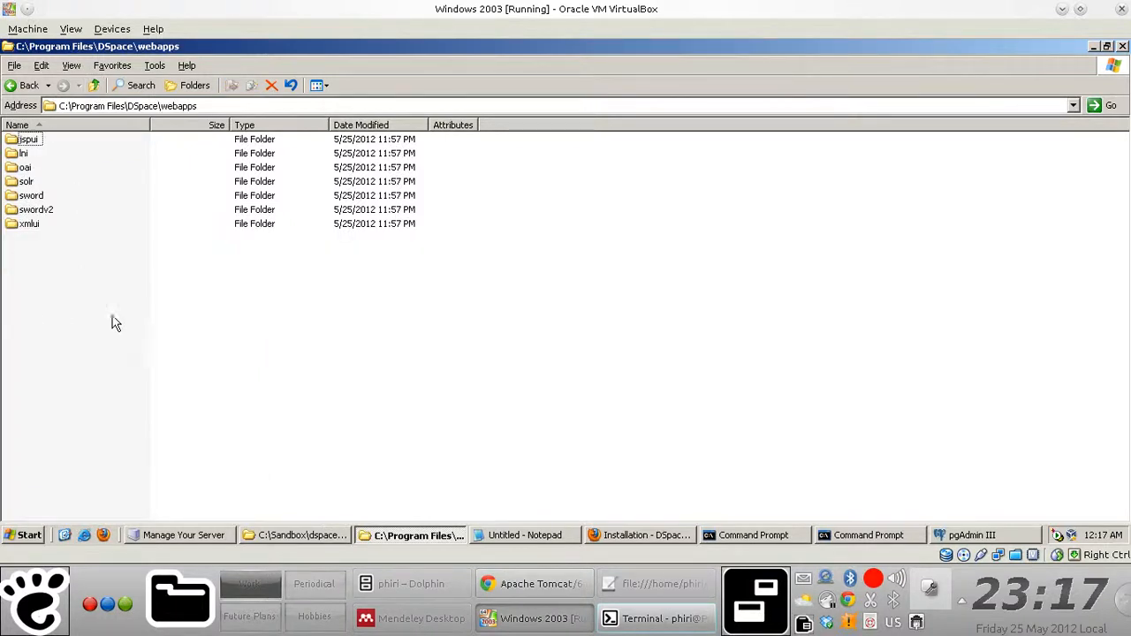
key("space")
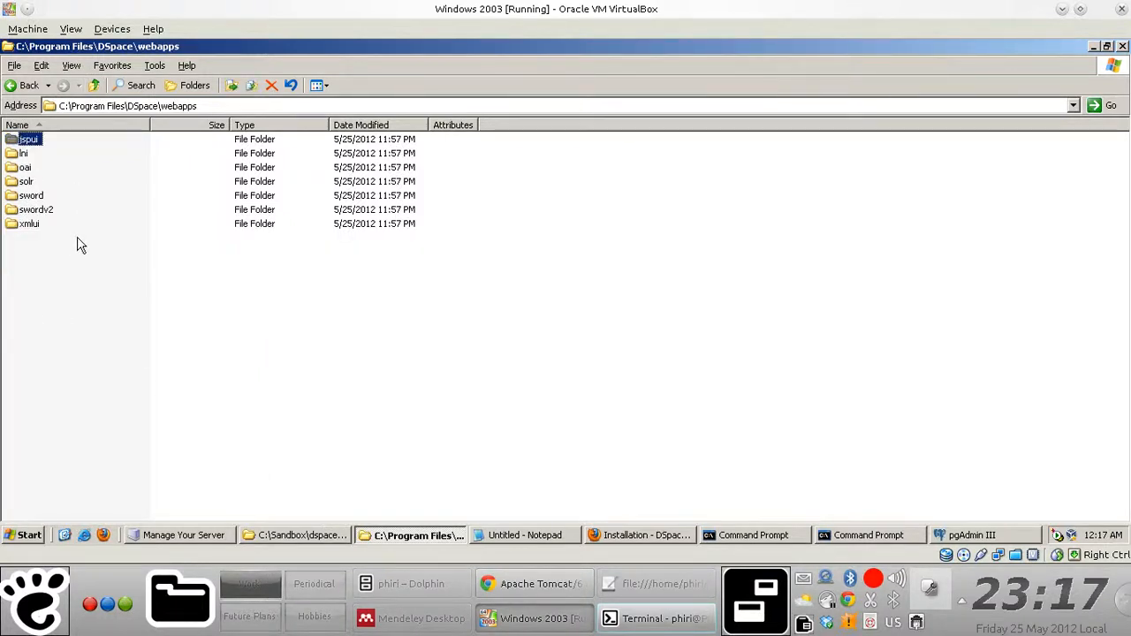
Step: Look over the jspui, xmlui, sword, solr and oai webapp folders, then return to the notes
left_click(30, 225)
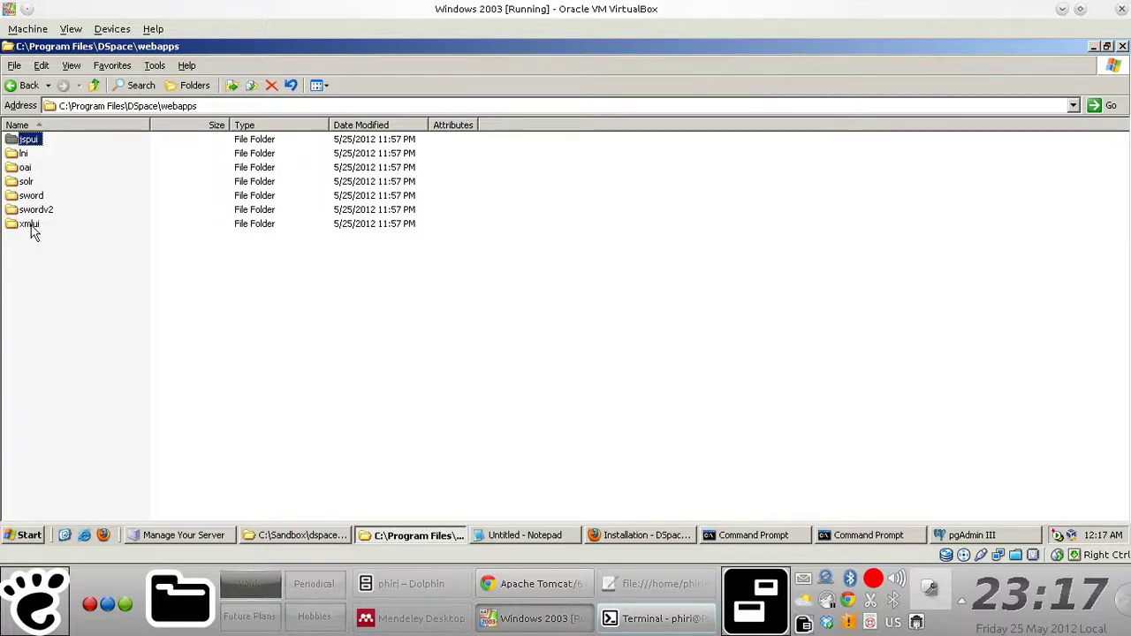
left_click(30, 140)
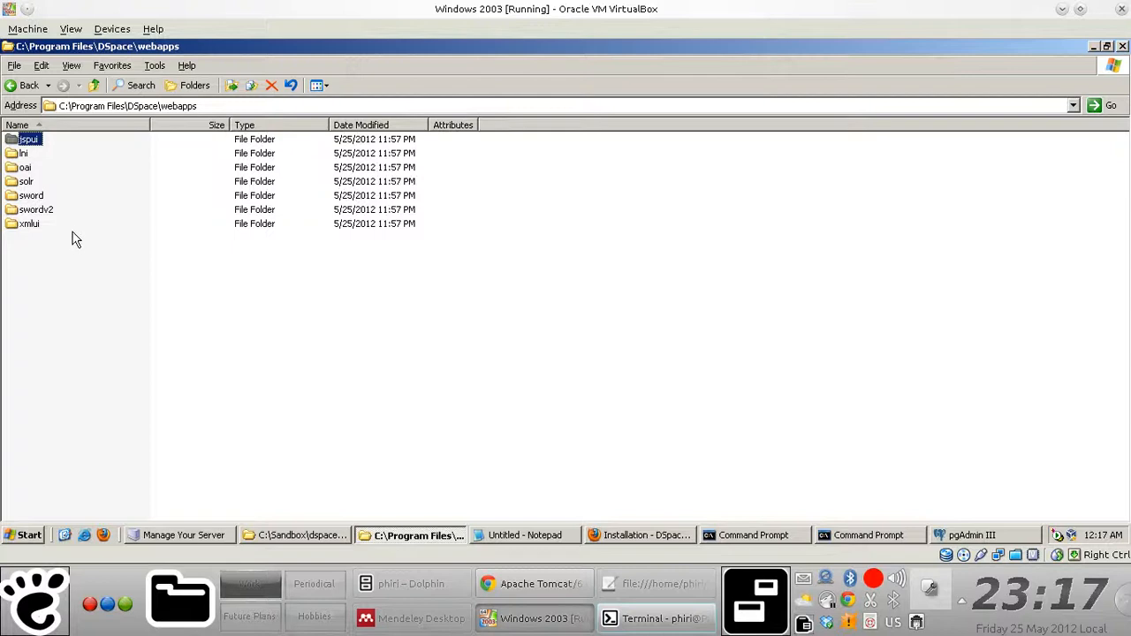
left_click(30, 224)
left_click(30, 140)
left_click(30, 224)
left_click(30, 140)
left_click(30, 225)
left_click(30, 140)
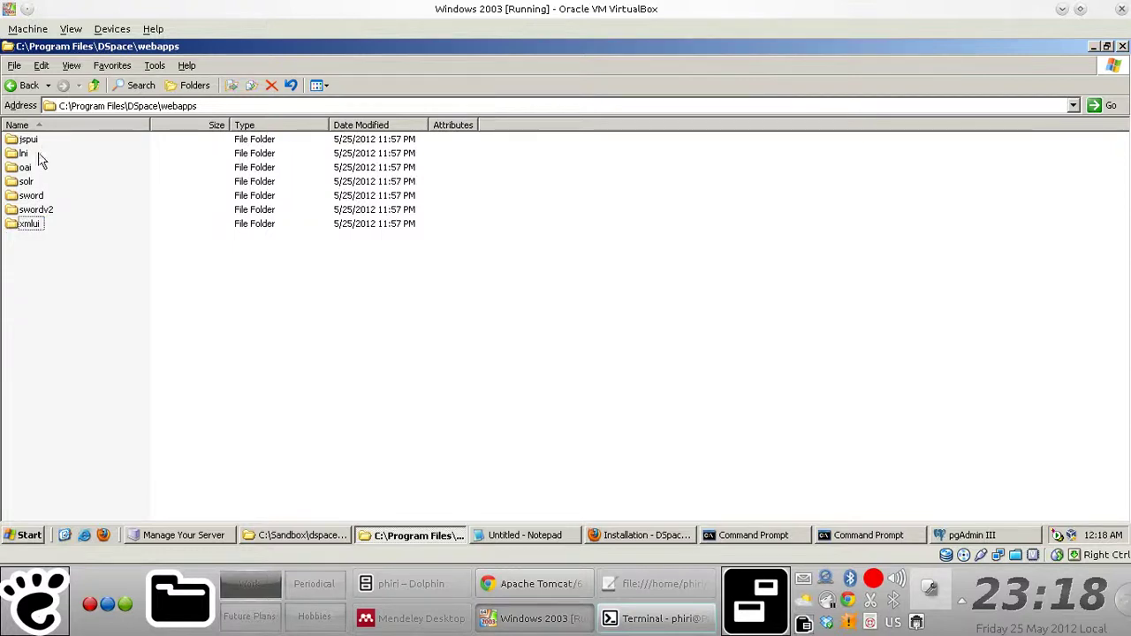
left_click(30, 224)
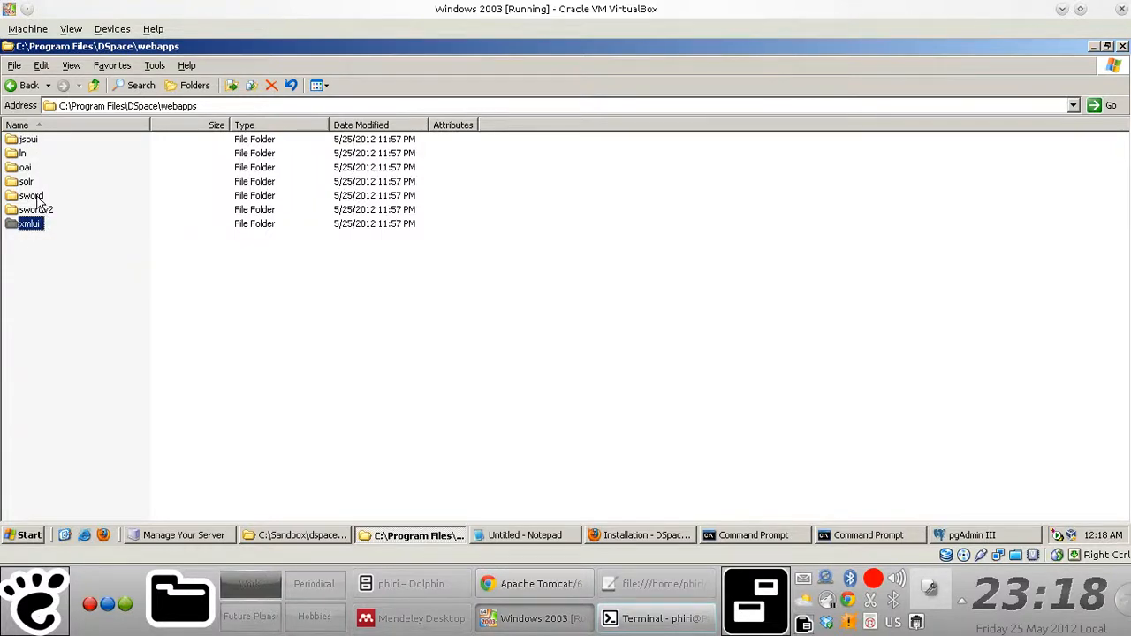
left_click(32, 195)
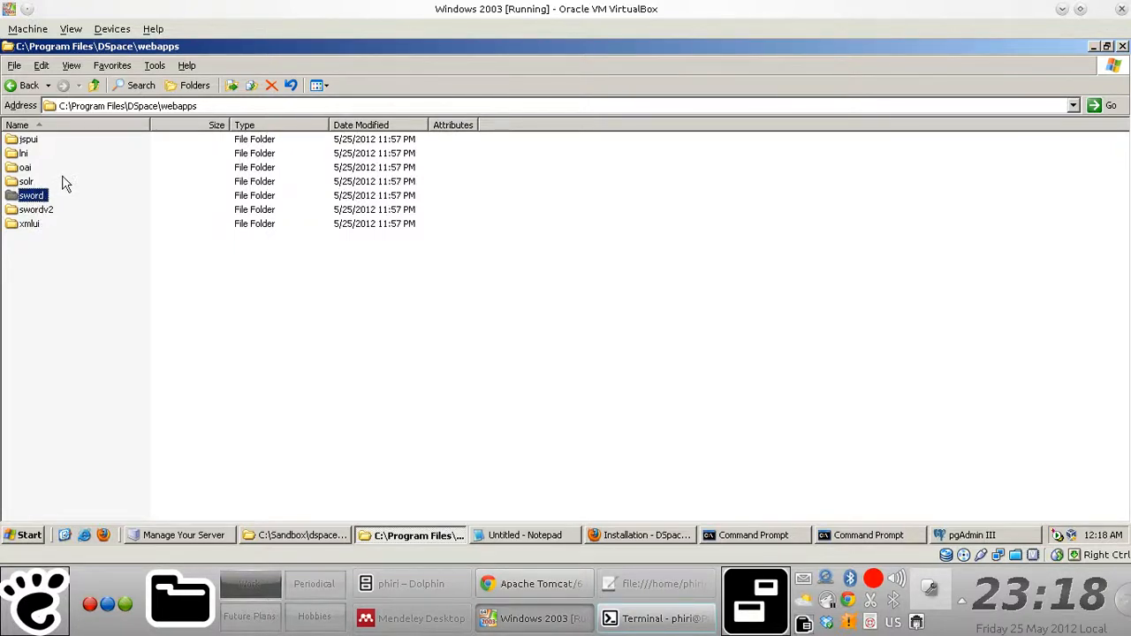
left_click(26, 182)
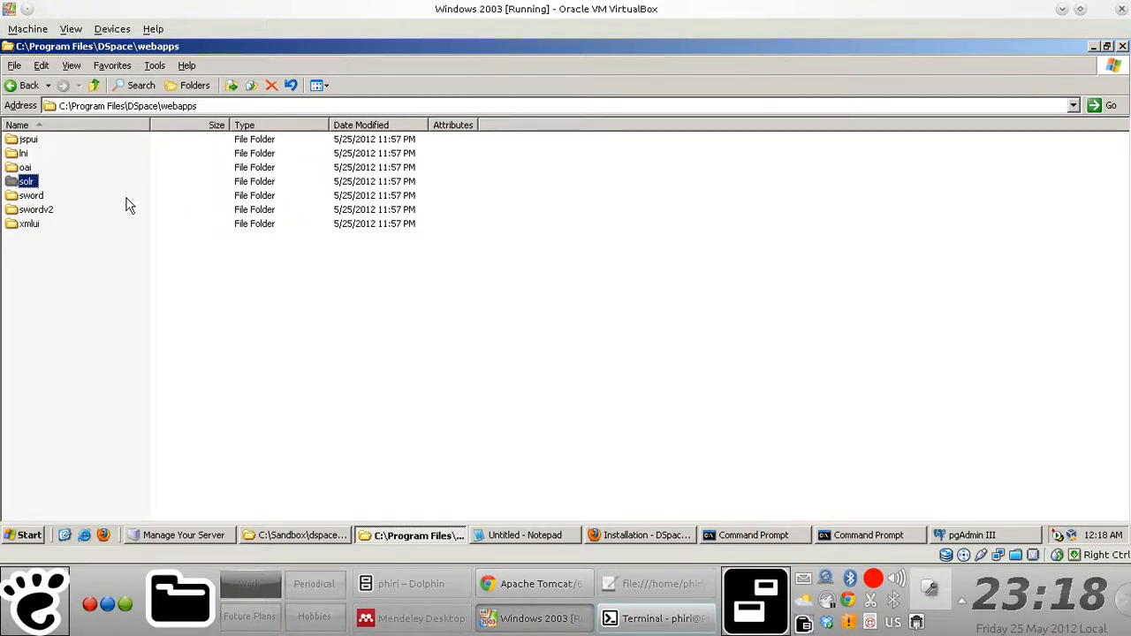
left_click(24, 168)
left_click(525, 535)
Step: Copy the selected Context definitions again and return to the Explorer window
right_click(146, 300)
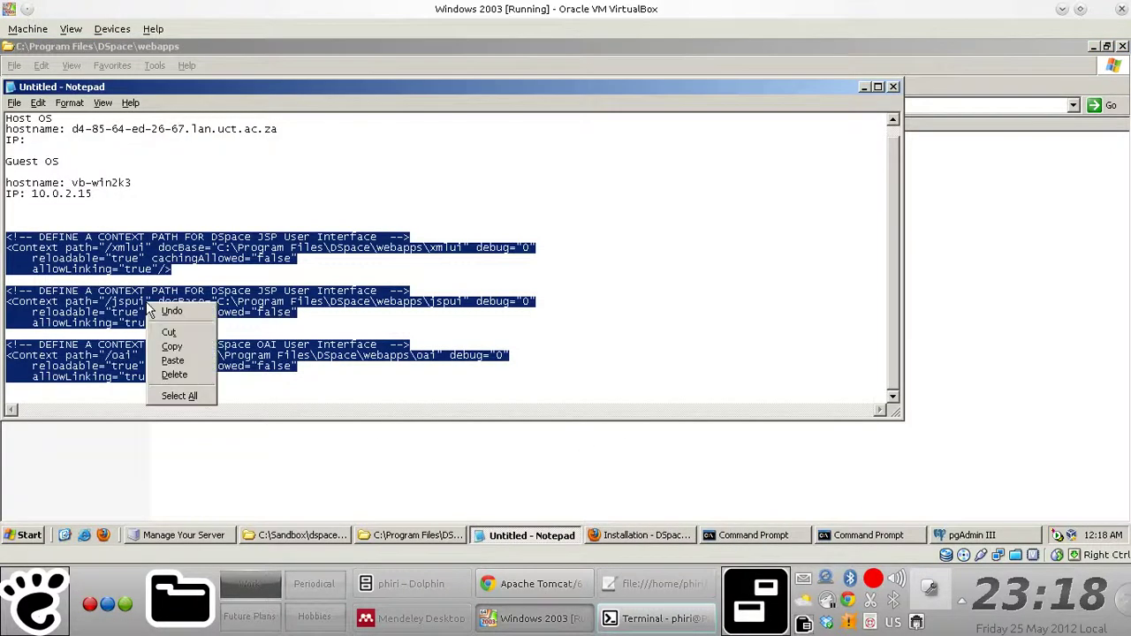
left_click(172, 348)
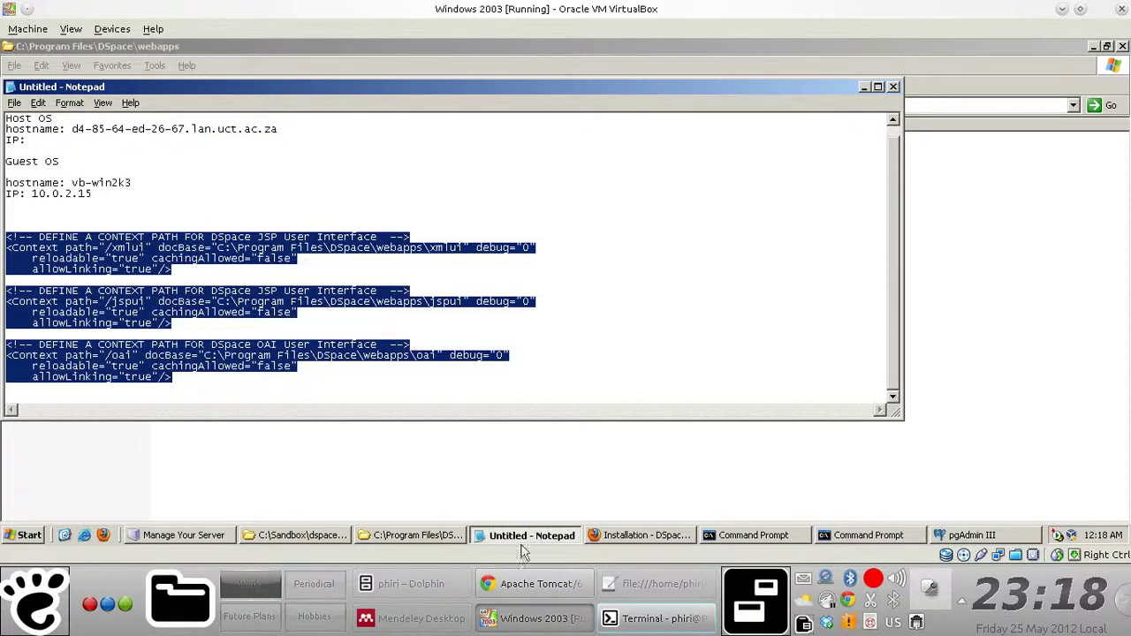
left_click(412, 535)
Step: Navigate to C:\Program Files\Apache Software Foundation\Tomcat 6.0\conf listing server.xml
left_click(95, 84)
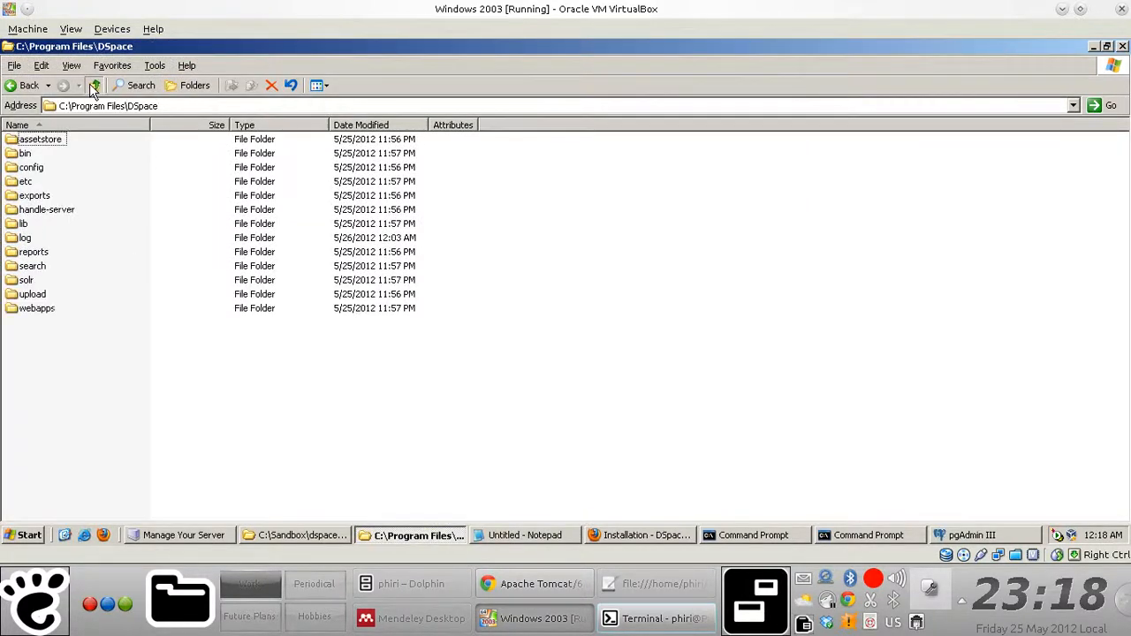
double_click(84, 139)
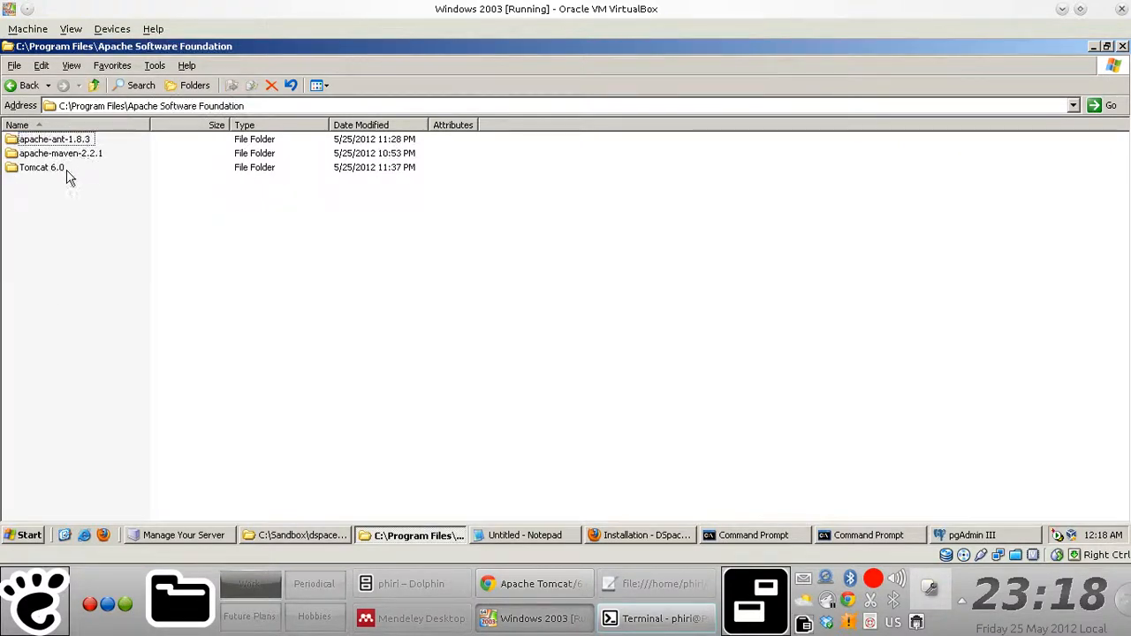
double_click(42, 167)
double_click(31, 154)
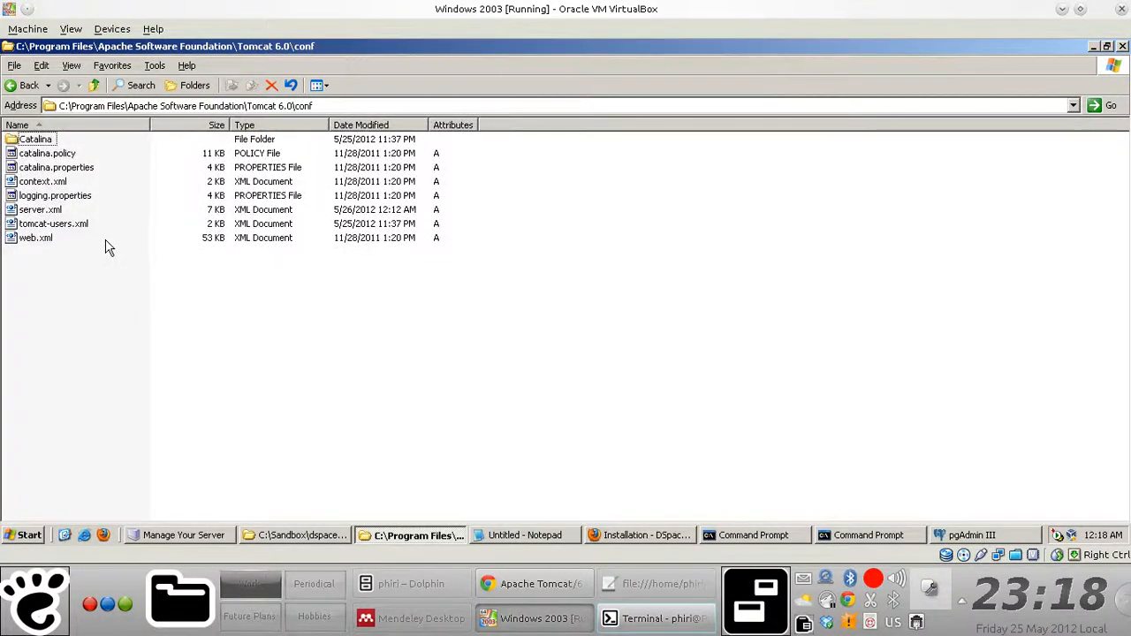
left_click(219, 106)
left_click(123, 247)
Step: Edit server.xml in WordPad, pasting the xmlui, jspui and oai Context blocks before </Host>, and save
right_click(35, 210)
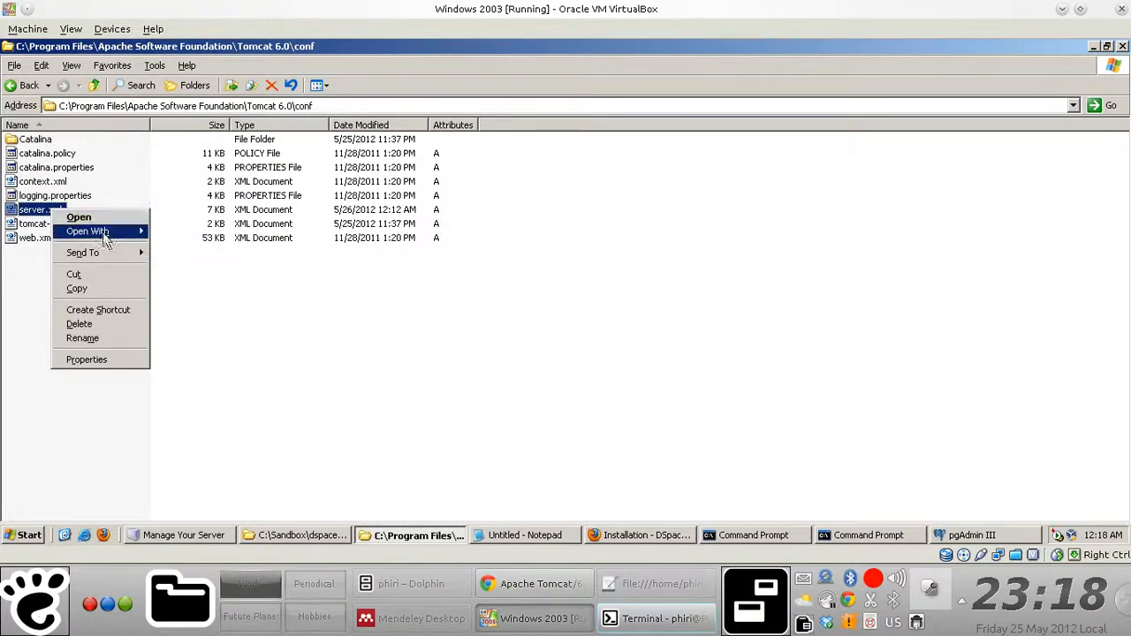
mouse_move(88, 232)
left_click(199, 269)
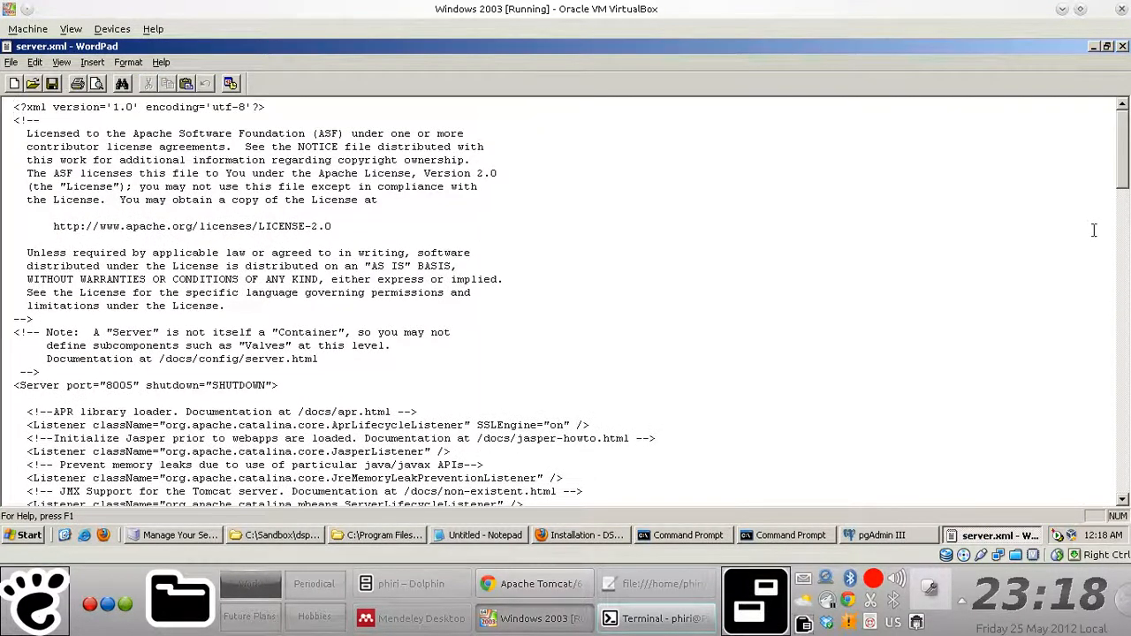
left_click_drag(1122, 154, 1122, 477)
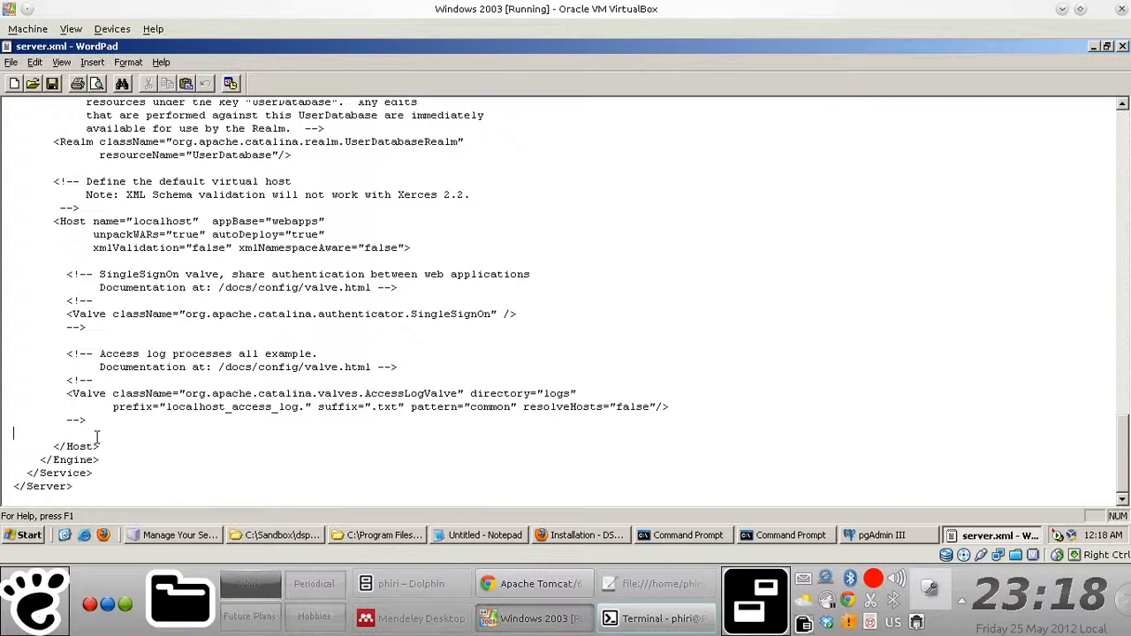
key("ctrl+v")
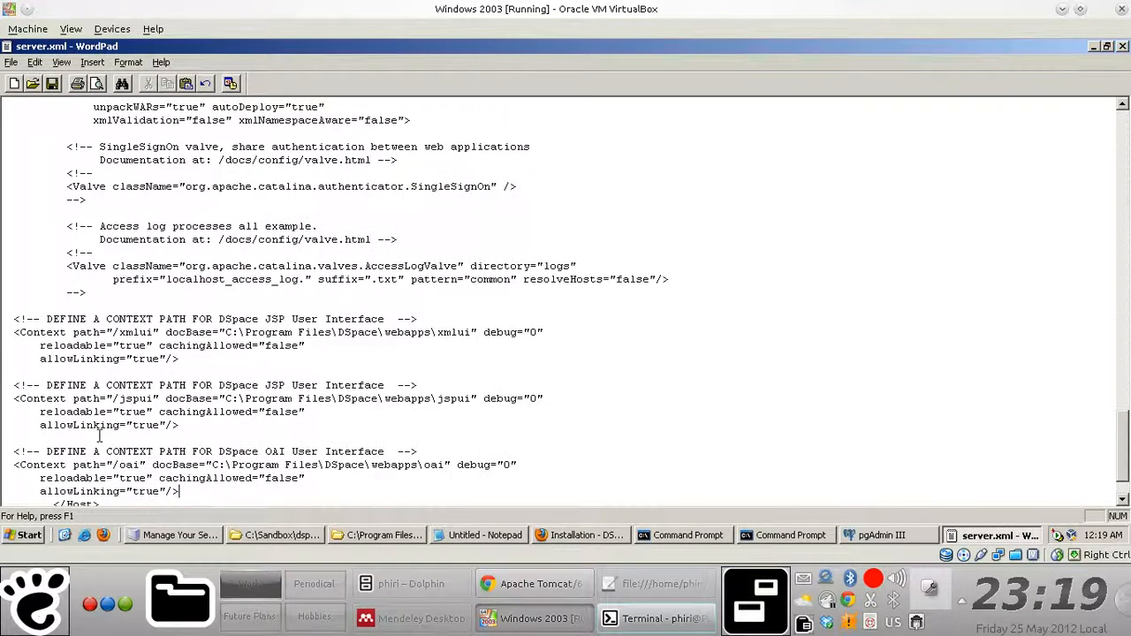
scroll(91, 433, "down", 1)
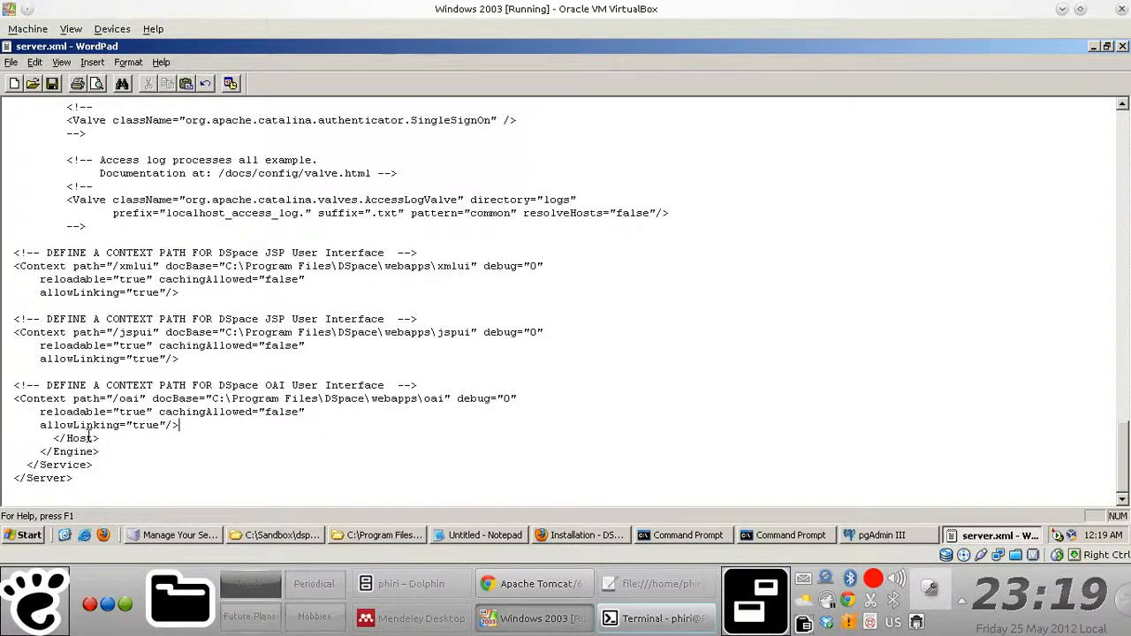
left_click(52, 83)
Step: Close WordPad and restart the Tomcat6 service from its tray properties (Stop, then Start)
left_click(1122, 47)
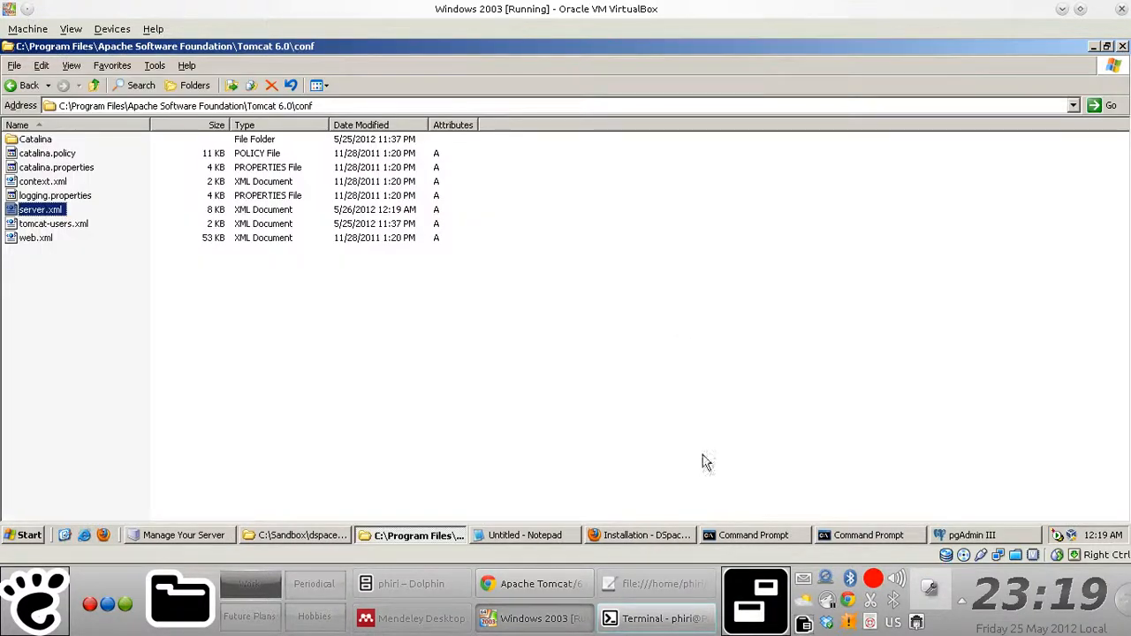
double_click(1065, 536)
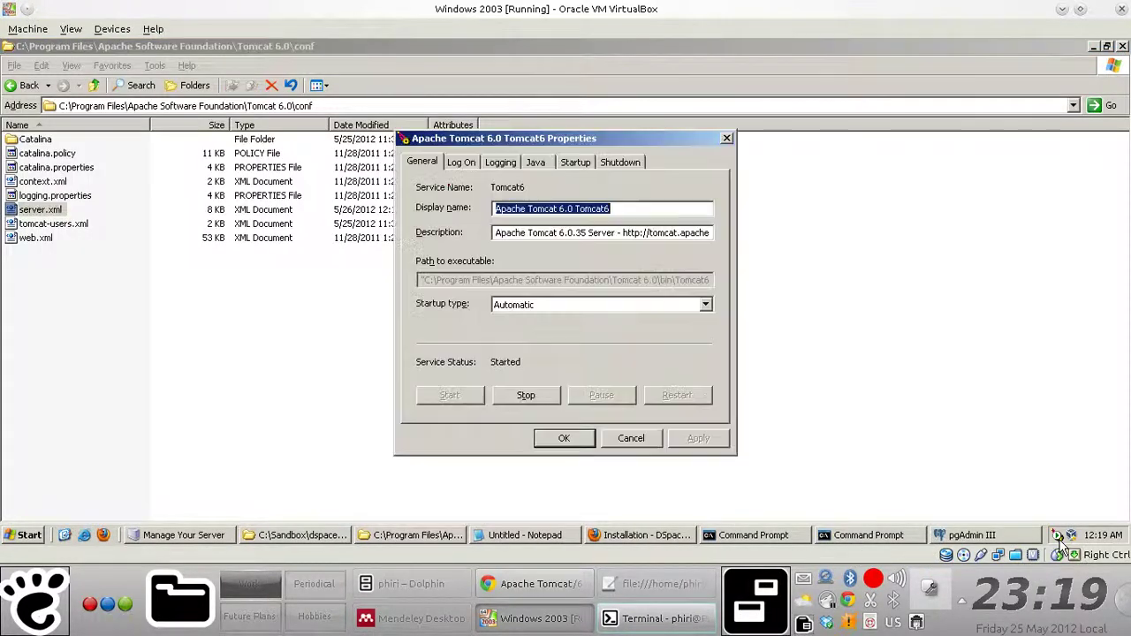
left_click(526, 401)
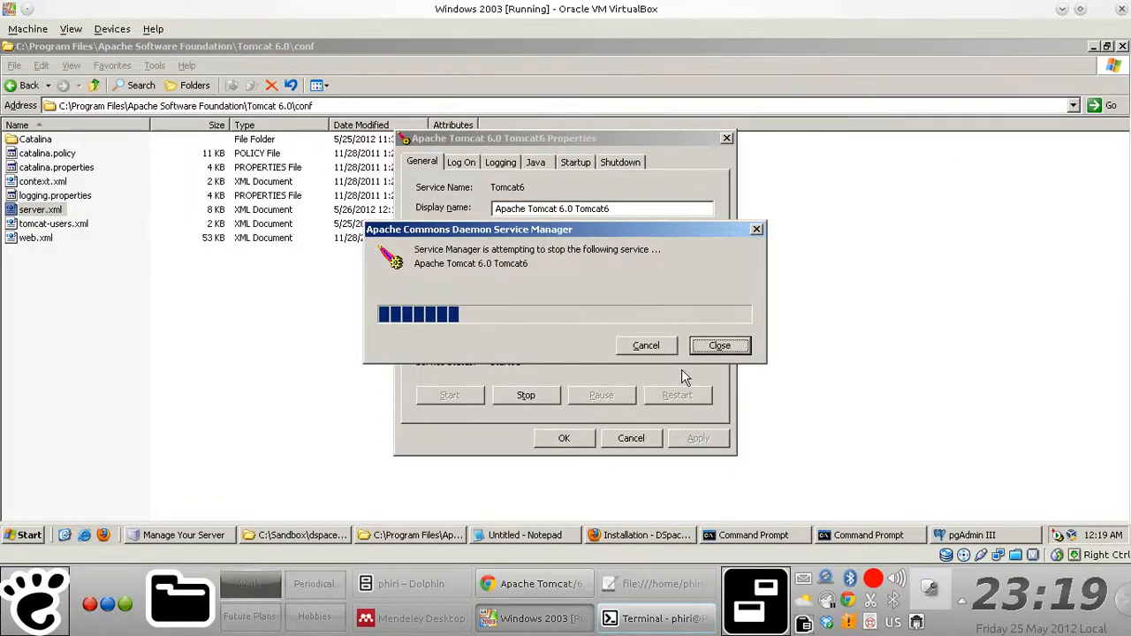
left_click(452, 396)
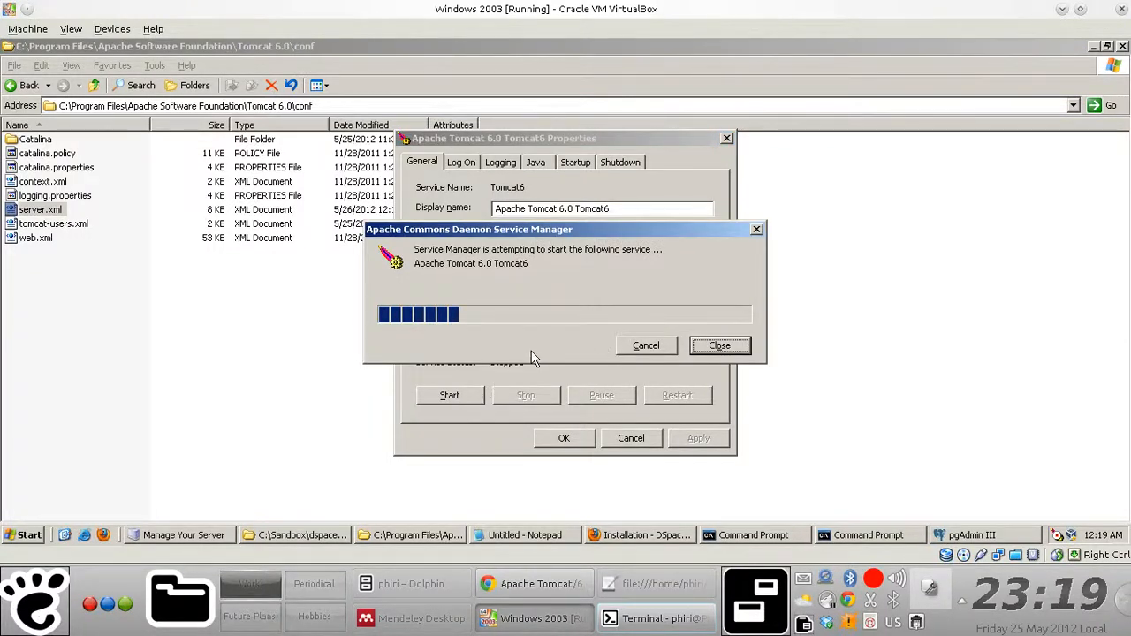
Step: Load localhost:8080/xmlui in a new Firefox tab to reach the DSpace/Manakin Repository home page
left_click(612, 534)
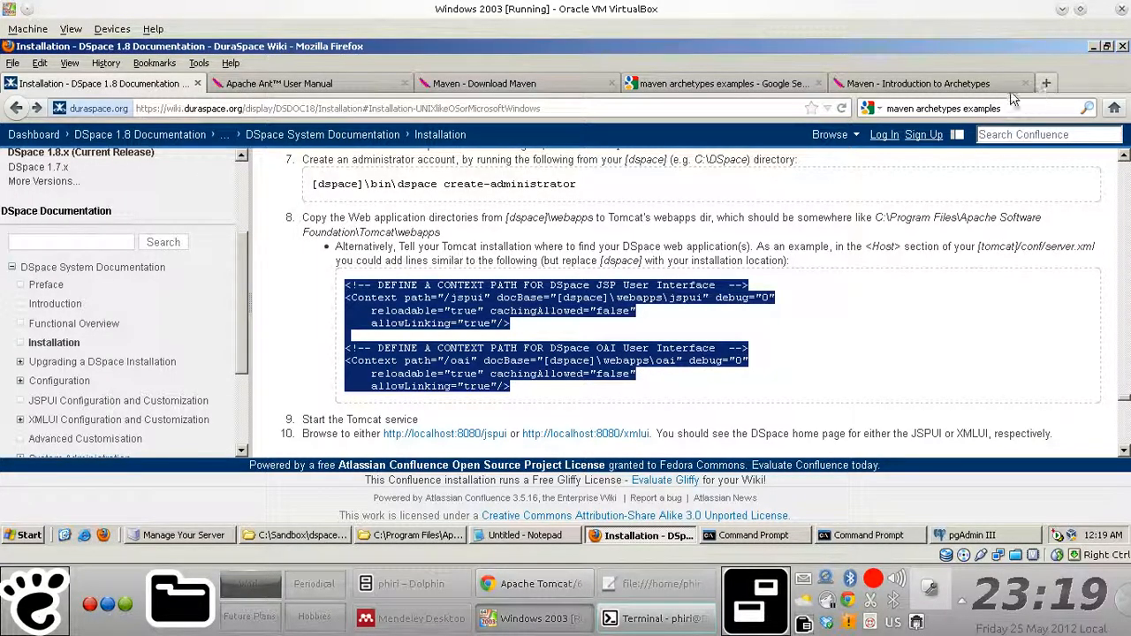
left_click(1046, 83)
type("localhost:")
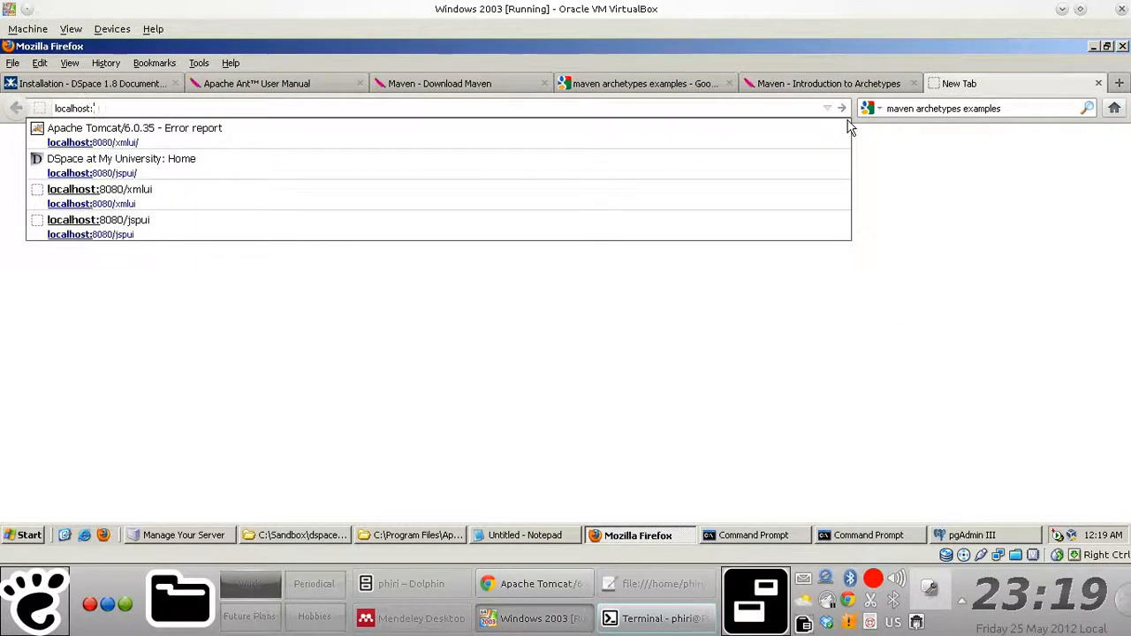
type("8080/")
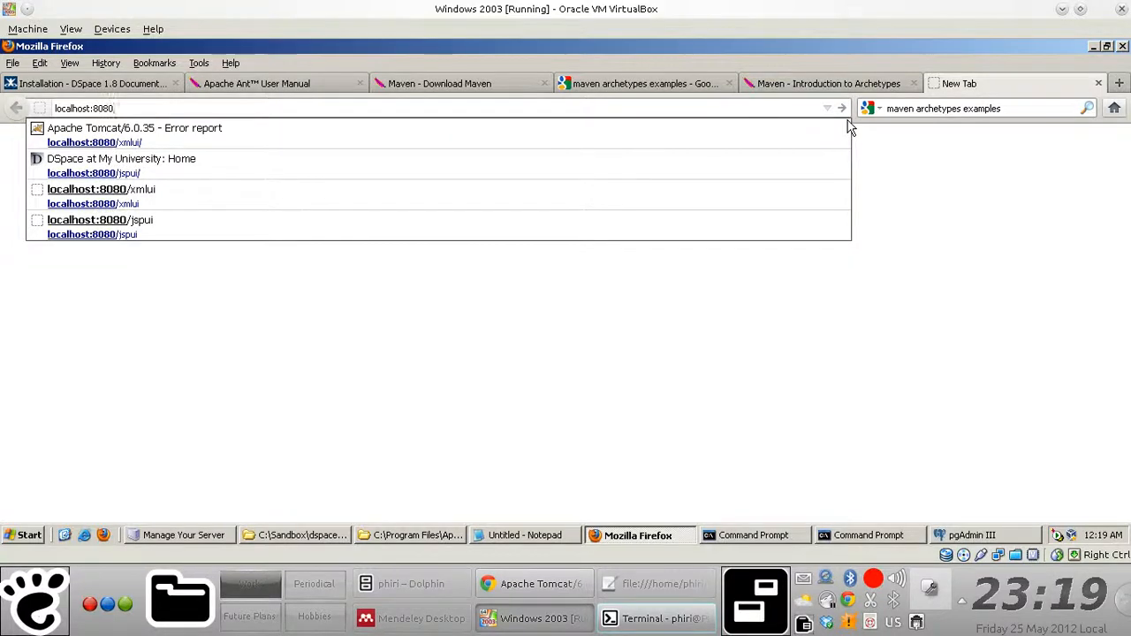
key("Down")
key("Return")
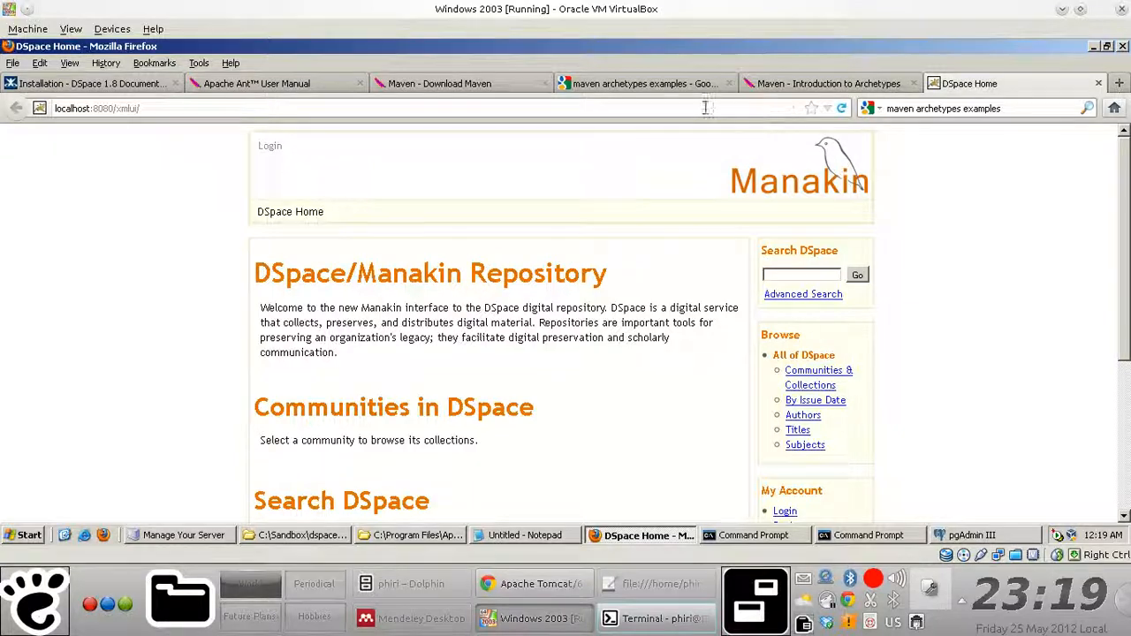
left_click_drag(1125, 181, 1120, 84)
Step: Sign in to DSpace XMLUI with the new administrator e-mail and password checked in Command Prompt
left_click(275, 156)
left_click(868, 535)
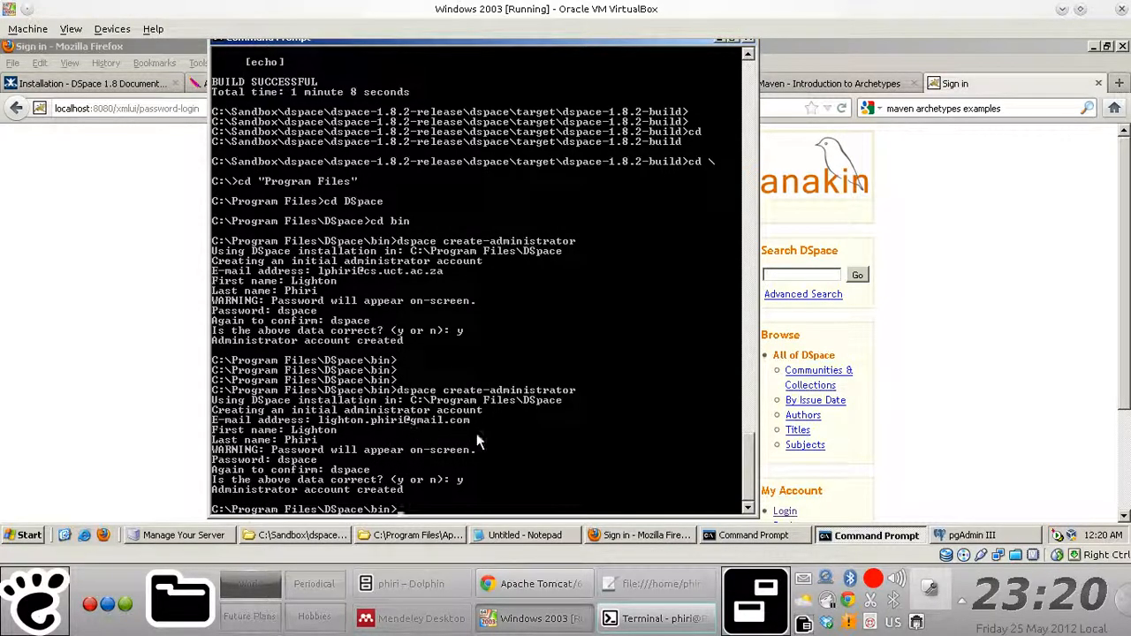
key("alt+Tab")
left_click(427, 313)
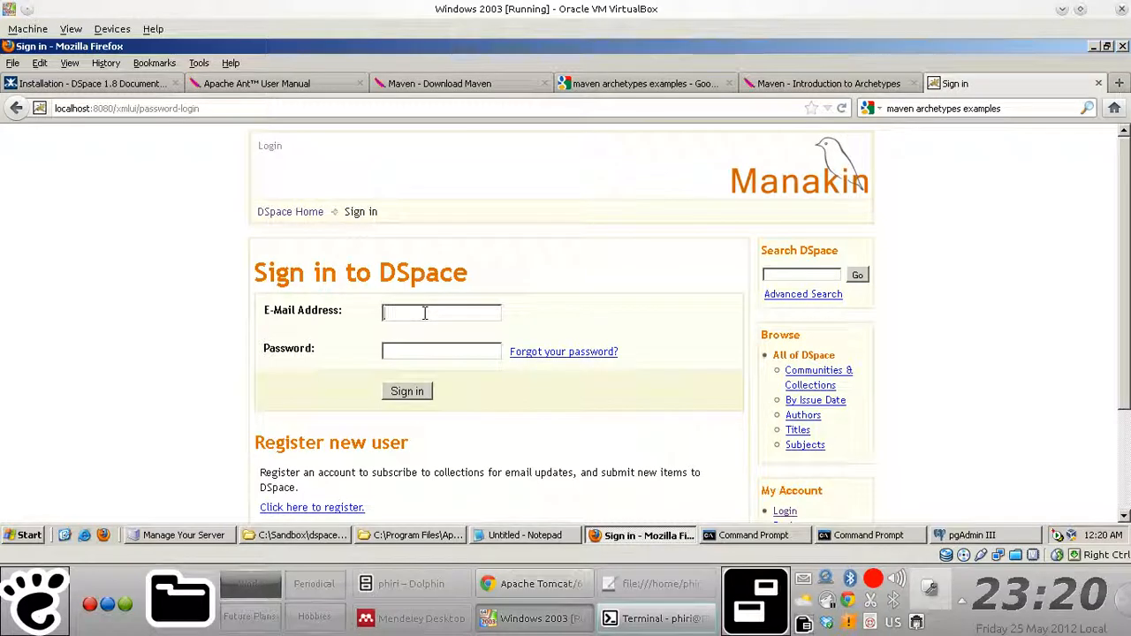
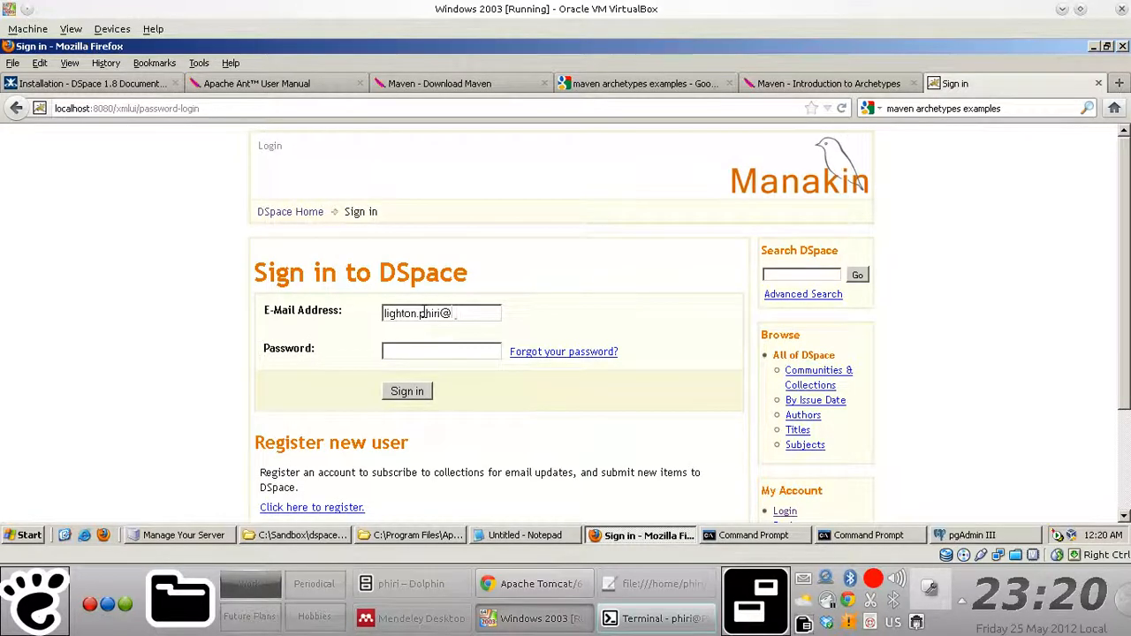
key("Tab")
type("*****")
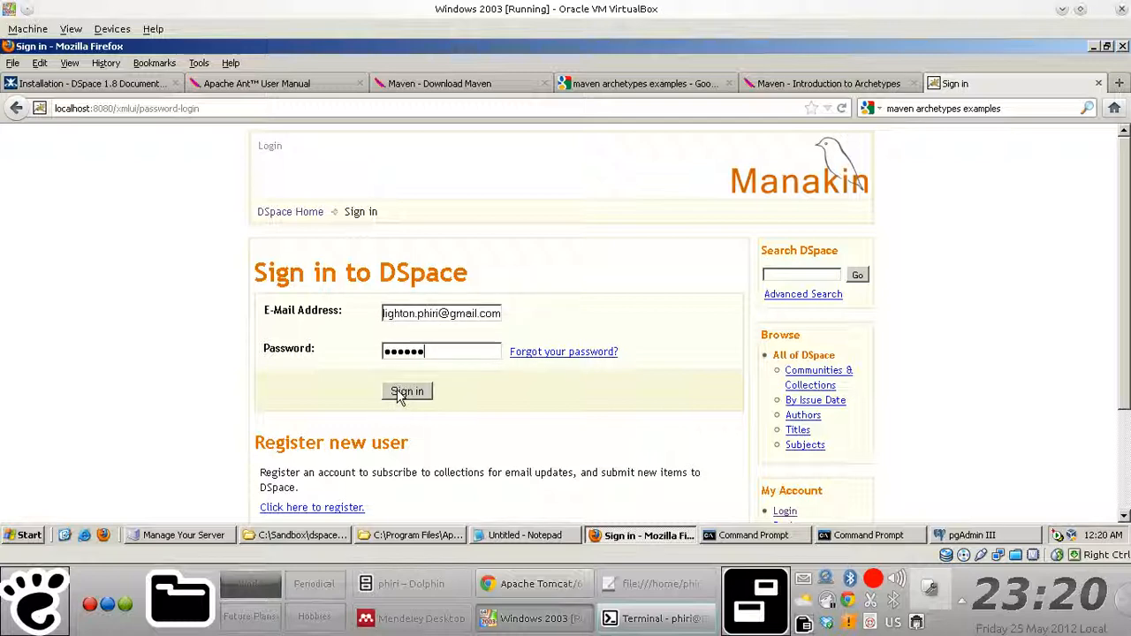
left_click(406, 392)
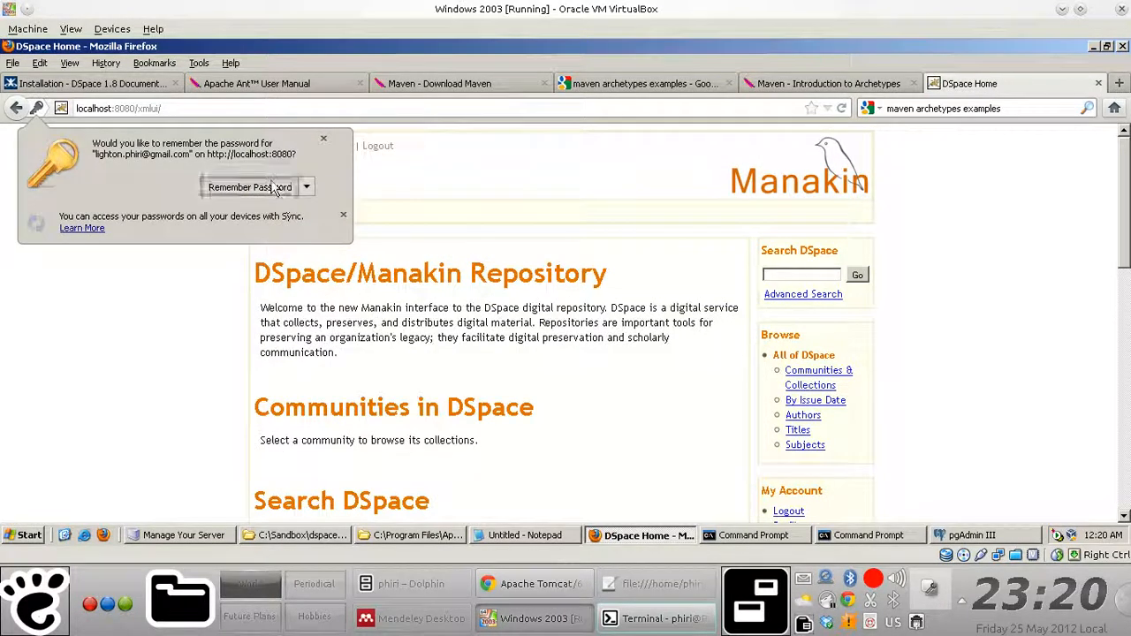